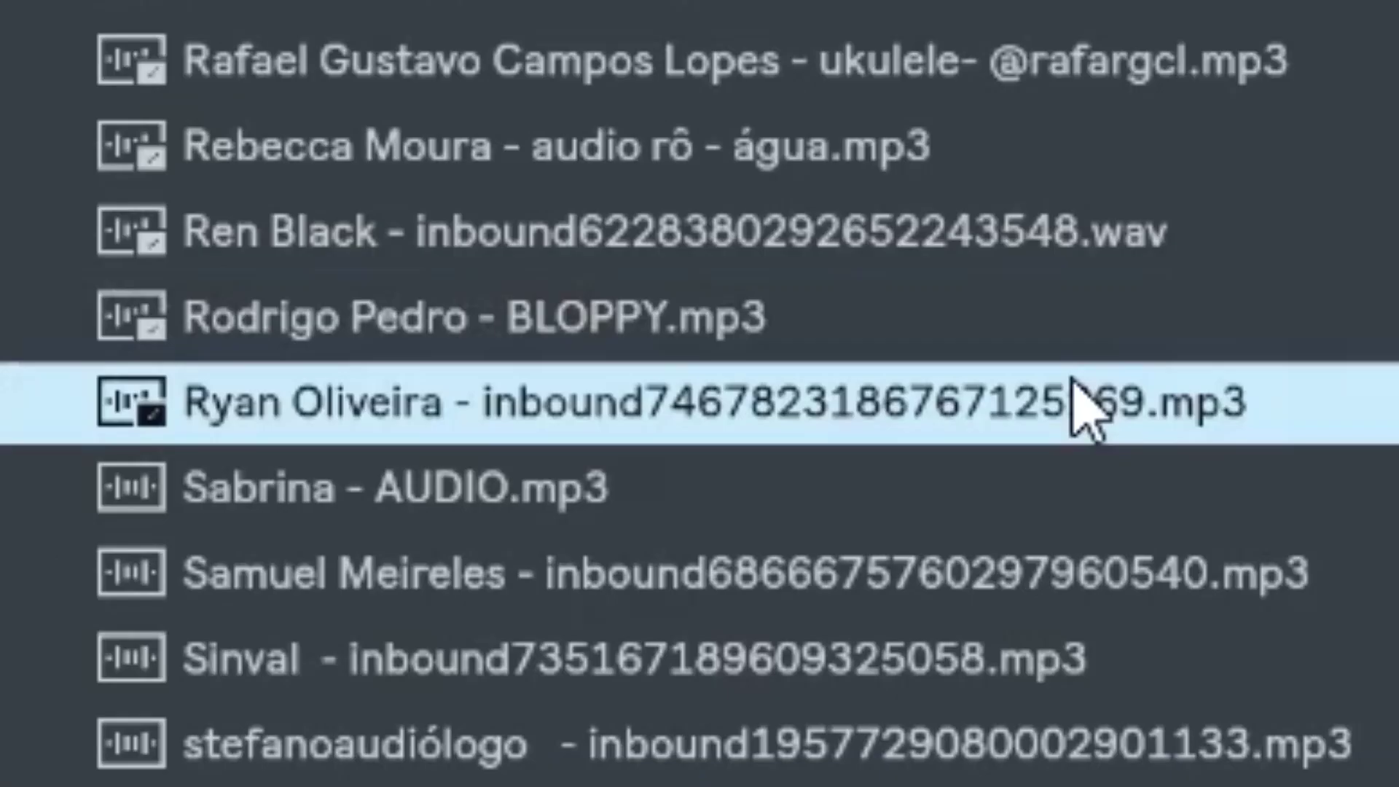
# Audition the submitted recordings one by one, starting at AUDIO.mp3 and continuing towards the end of the list
pyautogui.click(327, 439)
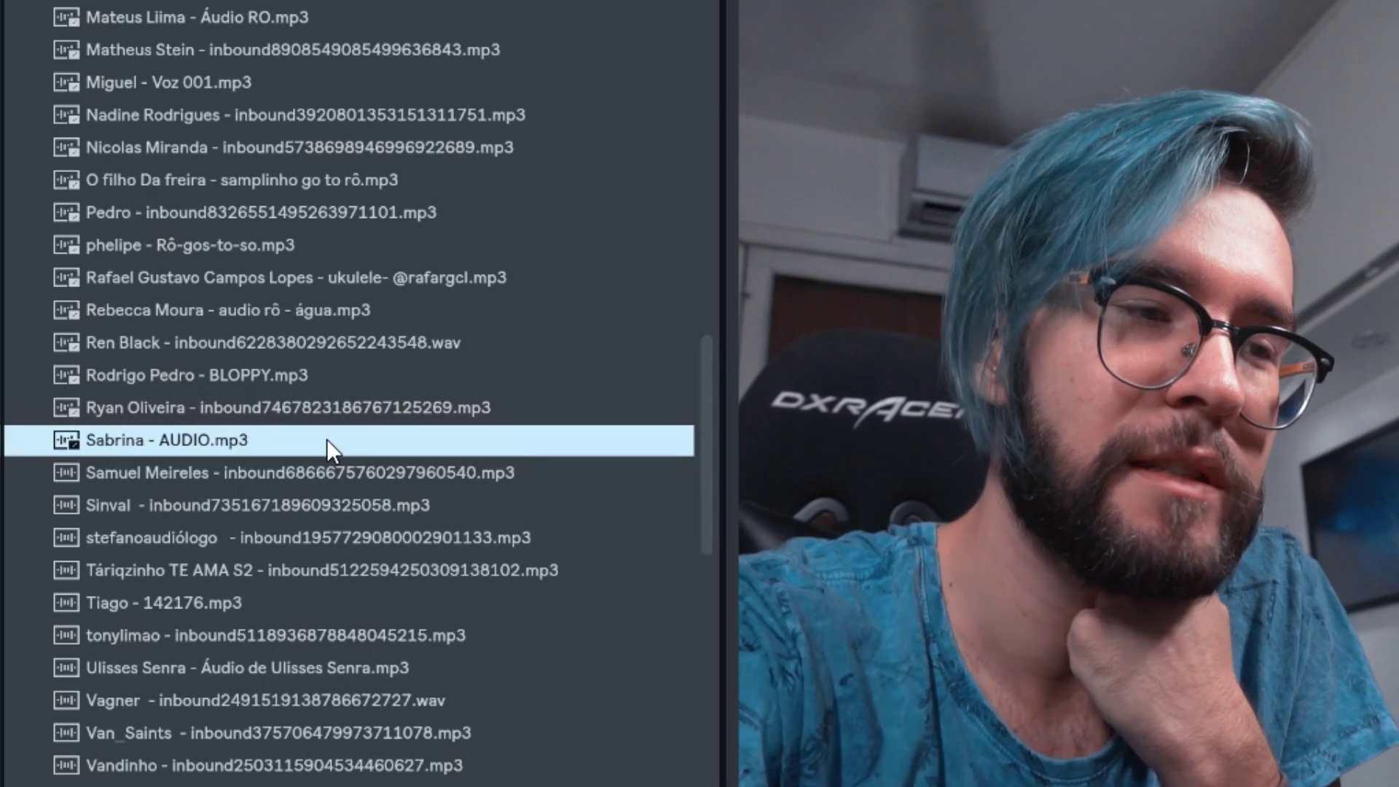
pyautogui.click(370, 538)
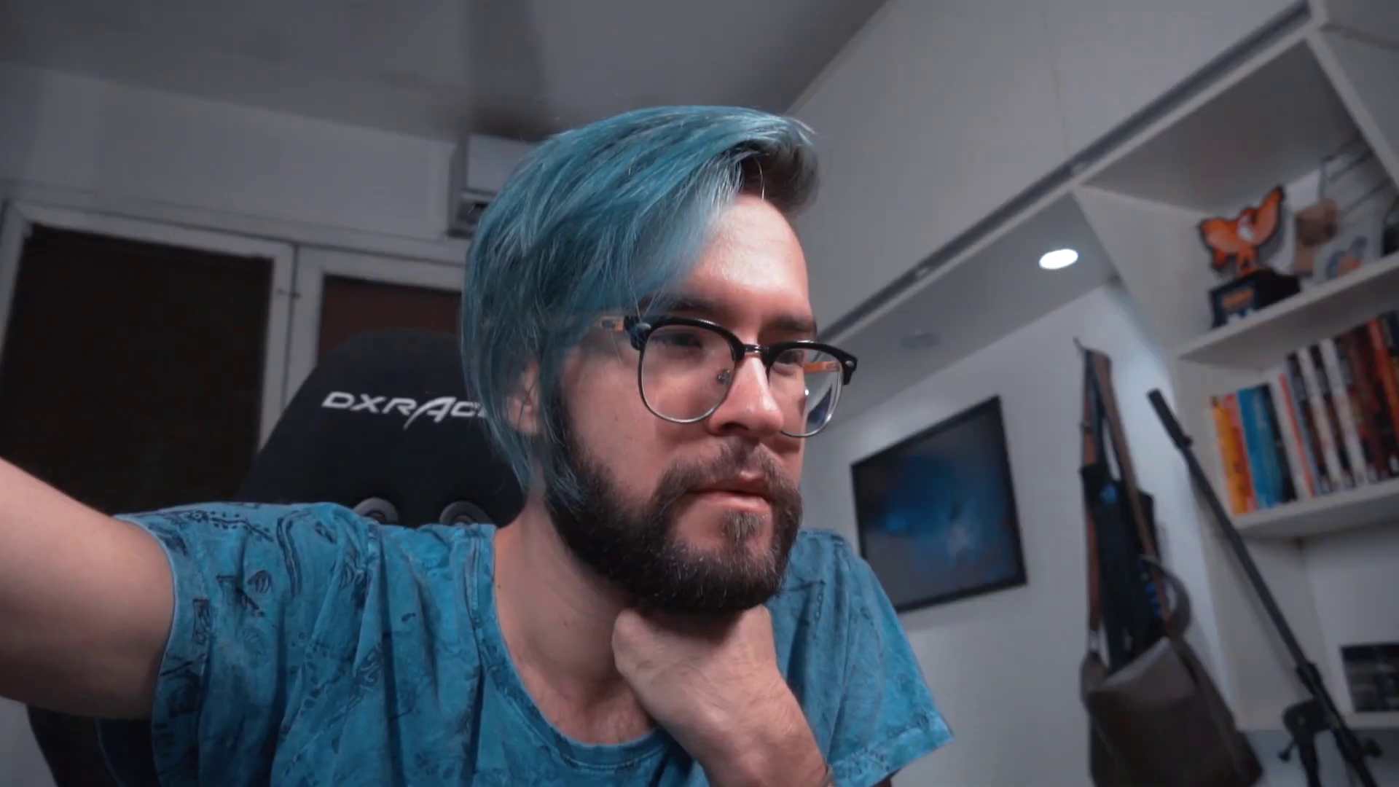
pyautogui.click(404, 765)
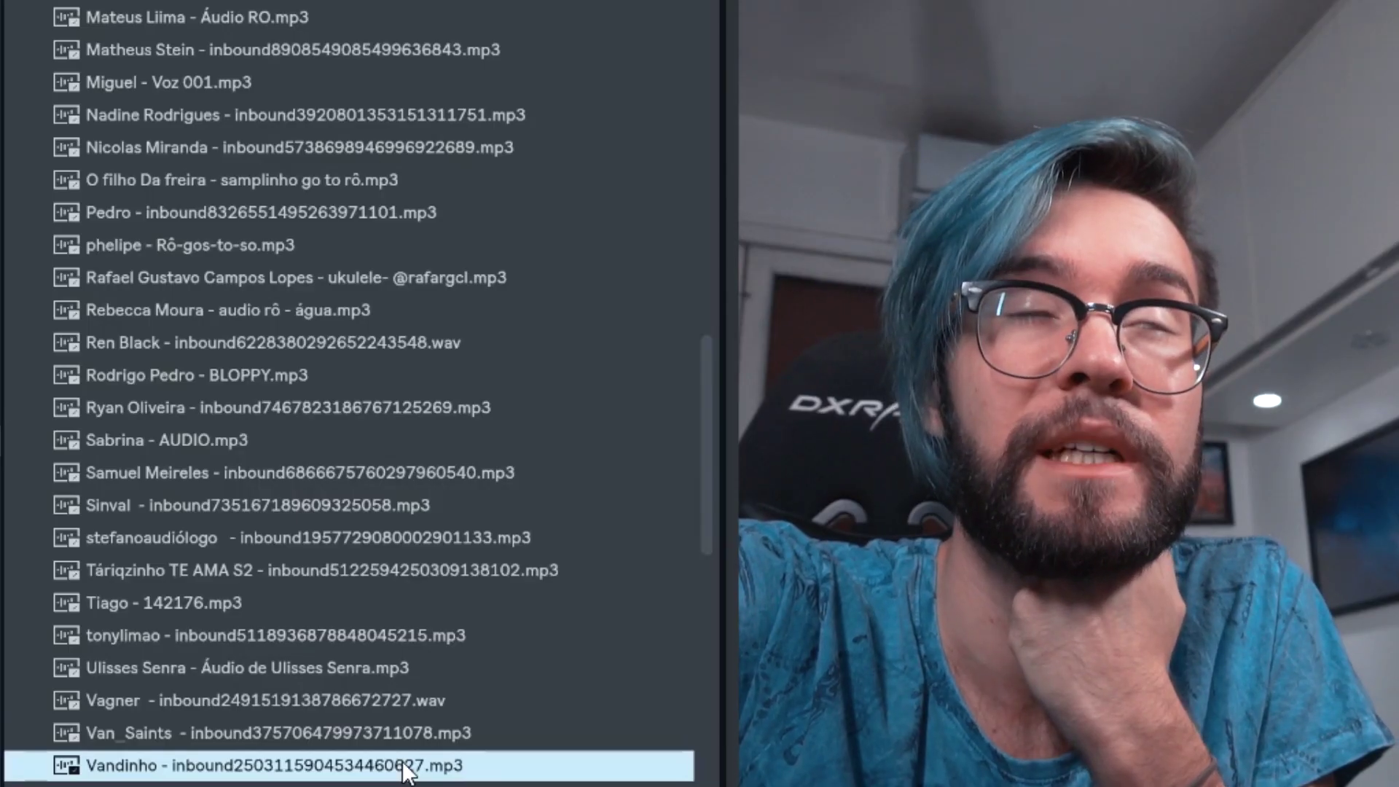
pyautogui.press('Down')
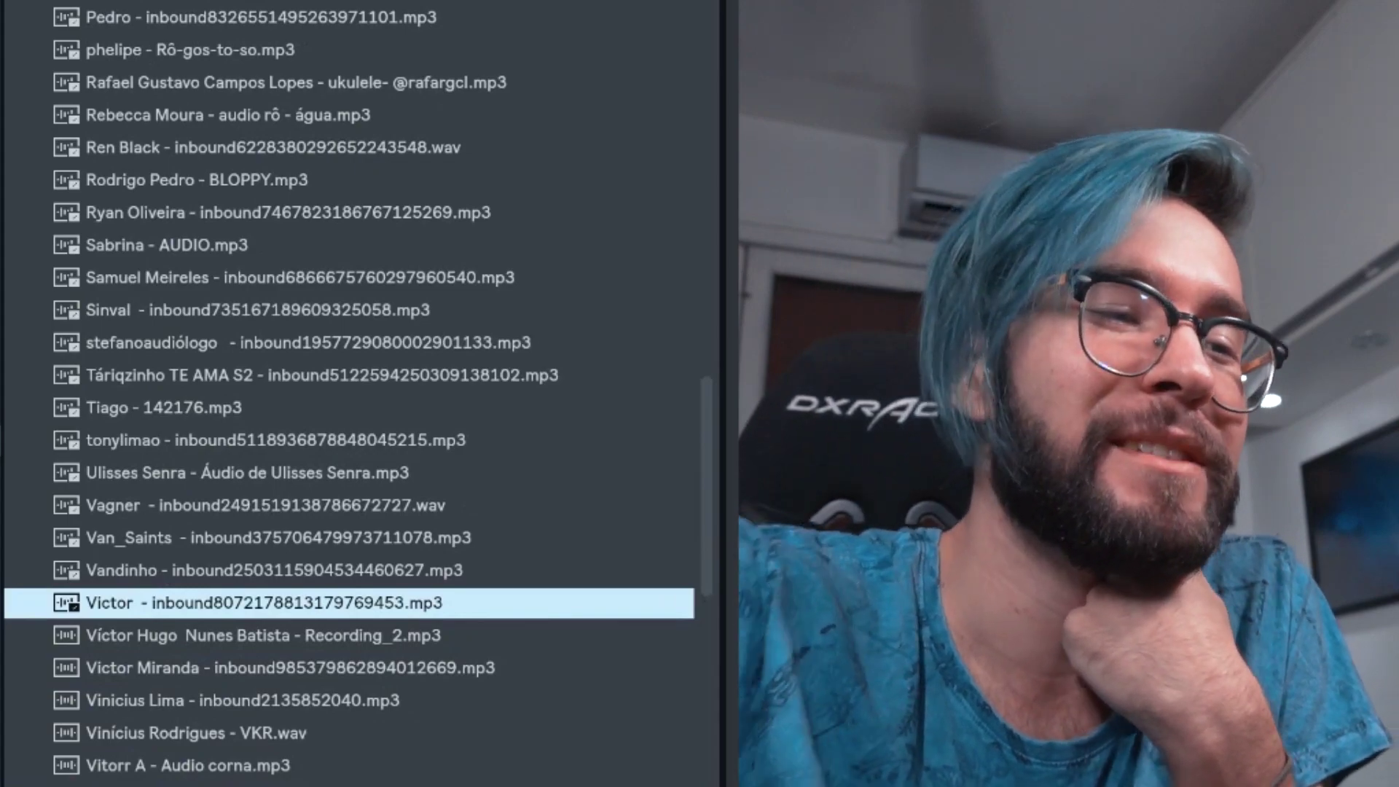
pyautogui.click(269, 661)
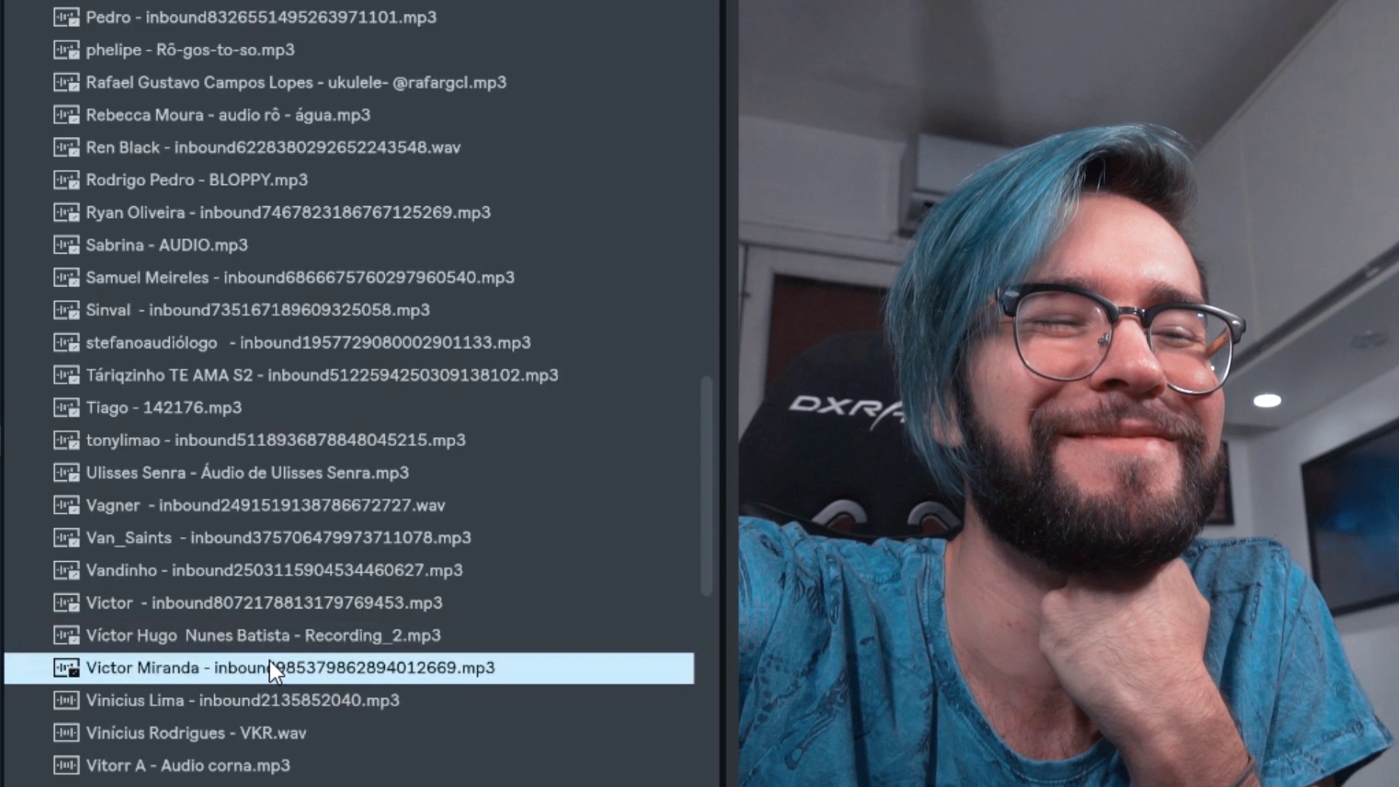
pyautogui.press('Down')
pyautogui.press('Down')
pyautogui.press('Down')
pyautogui.press('Down')
pyautogui.press('Down')
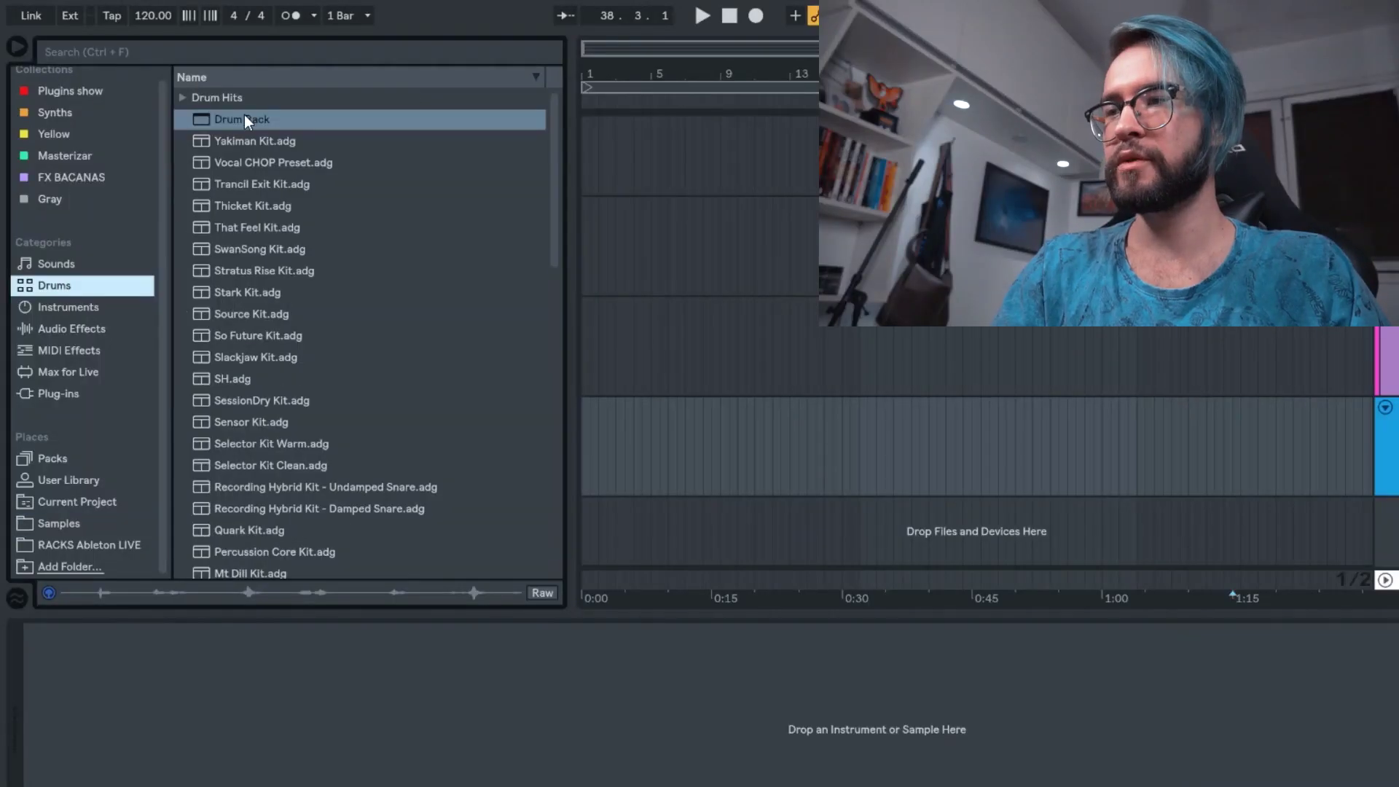
# Add a Drum Rack and load inbound2393203049329513663.wav onto its first pad, with the sample start at the loud hit
pyautogui.moveTo(243, 119); pyautogui.dragTo(321, 496)
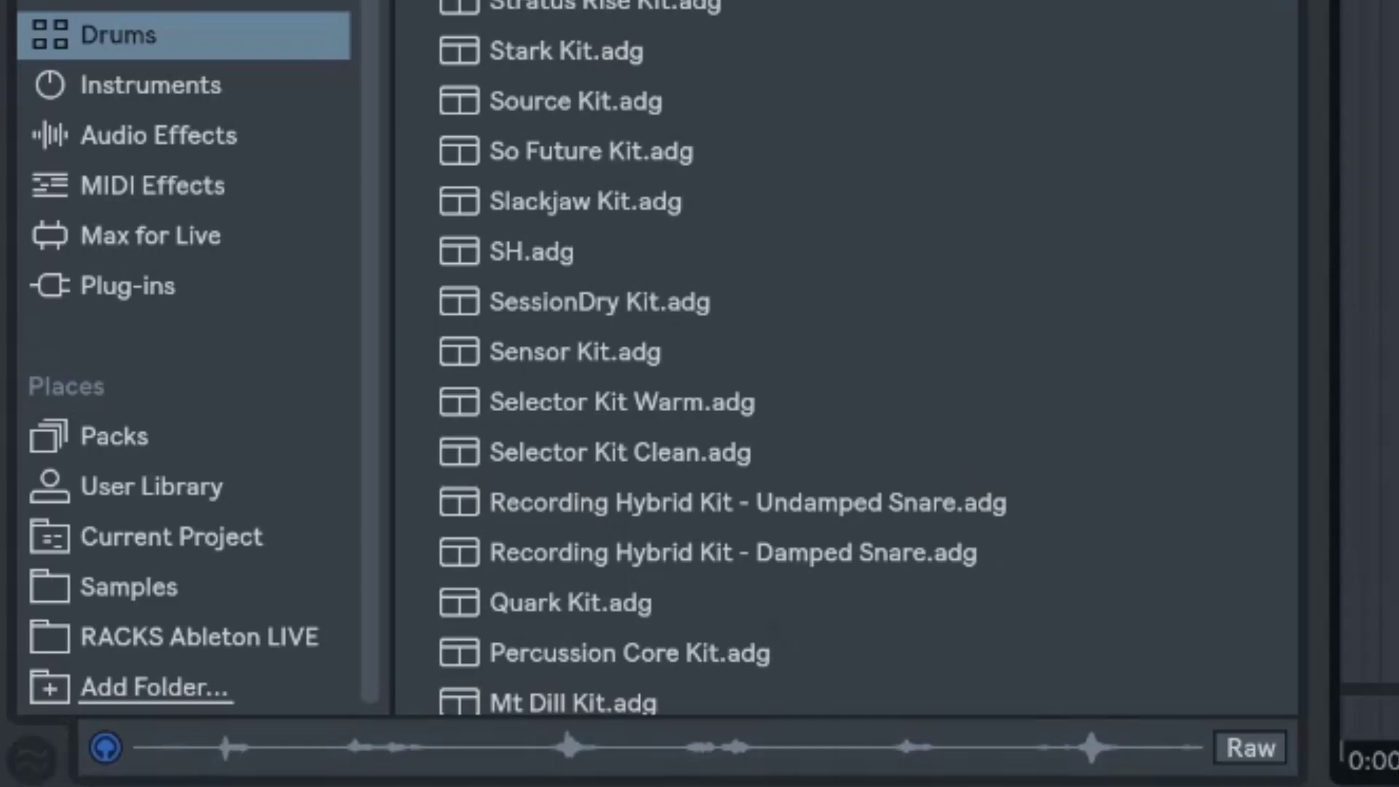
pyautogui.click(126, 585)
pyautogui.moveTo(568, 187); pyautogui.dragTo(234, 265)
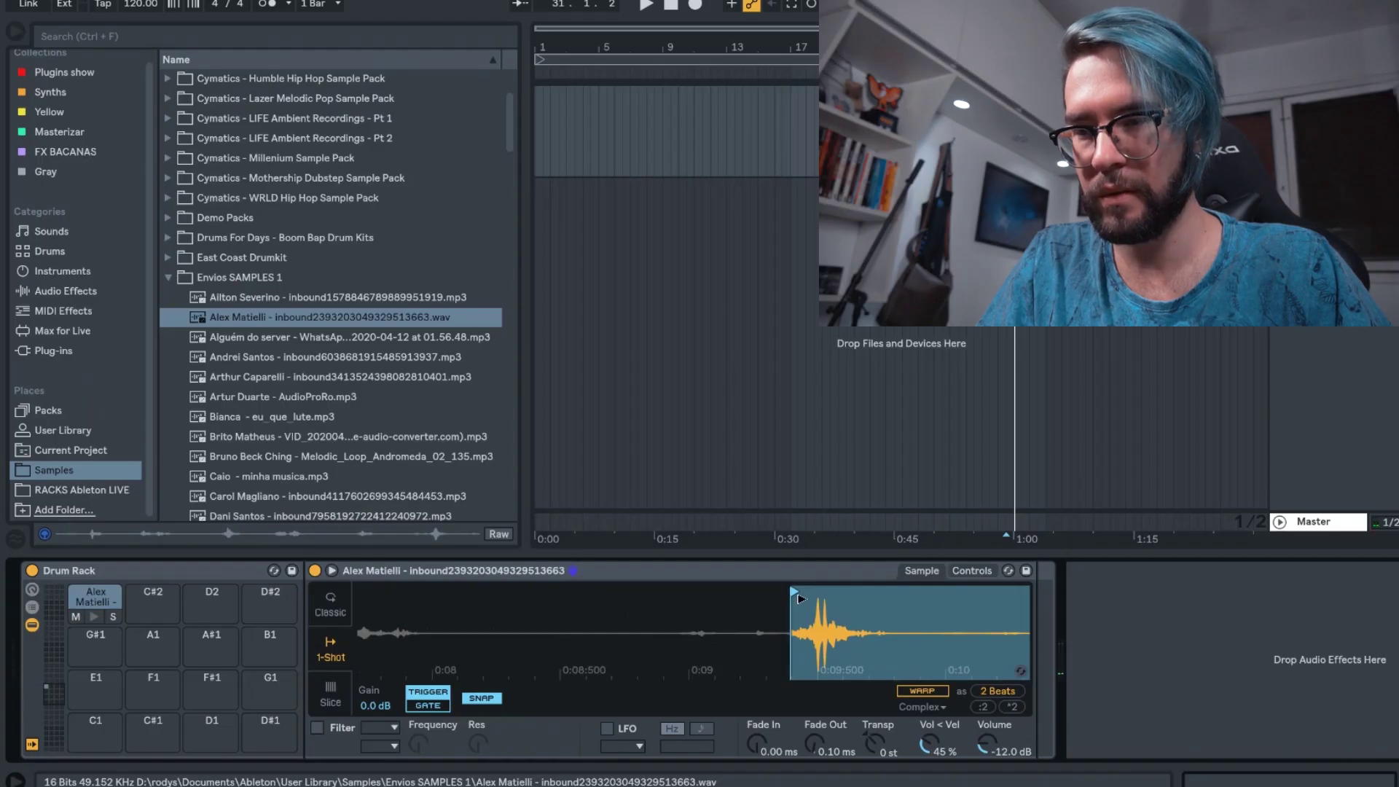
pyautogui.moveTo(800, 599); pyautogui.dragTo(768, 559)
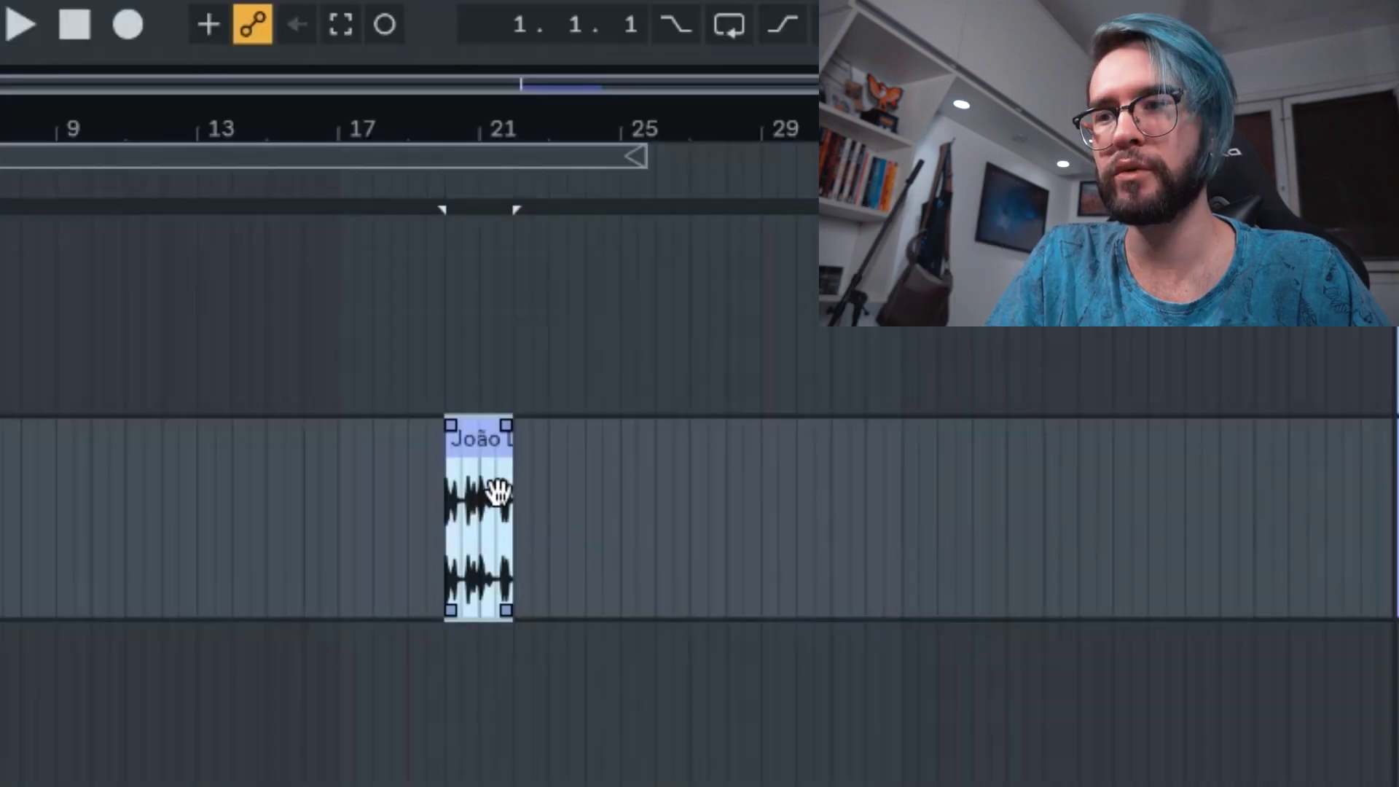
# Cut the first hit of the Nova Gravação 64 clip into its own shortened clip, and split the rest near the second hit
pyautogui.scroll(10, 498, 492)
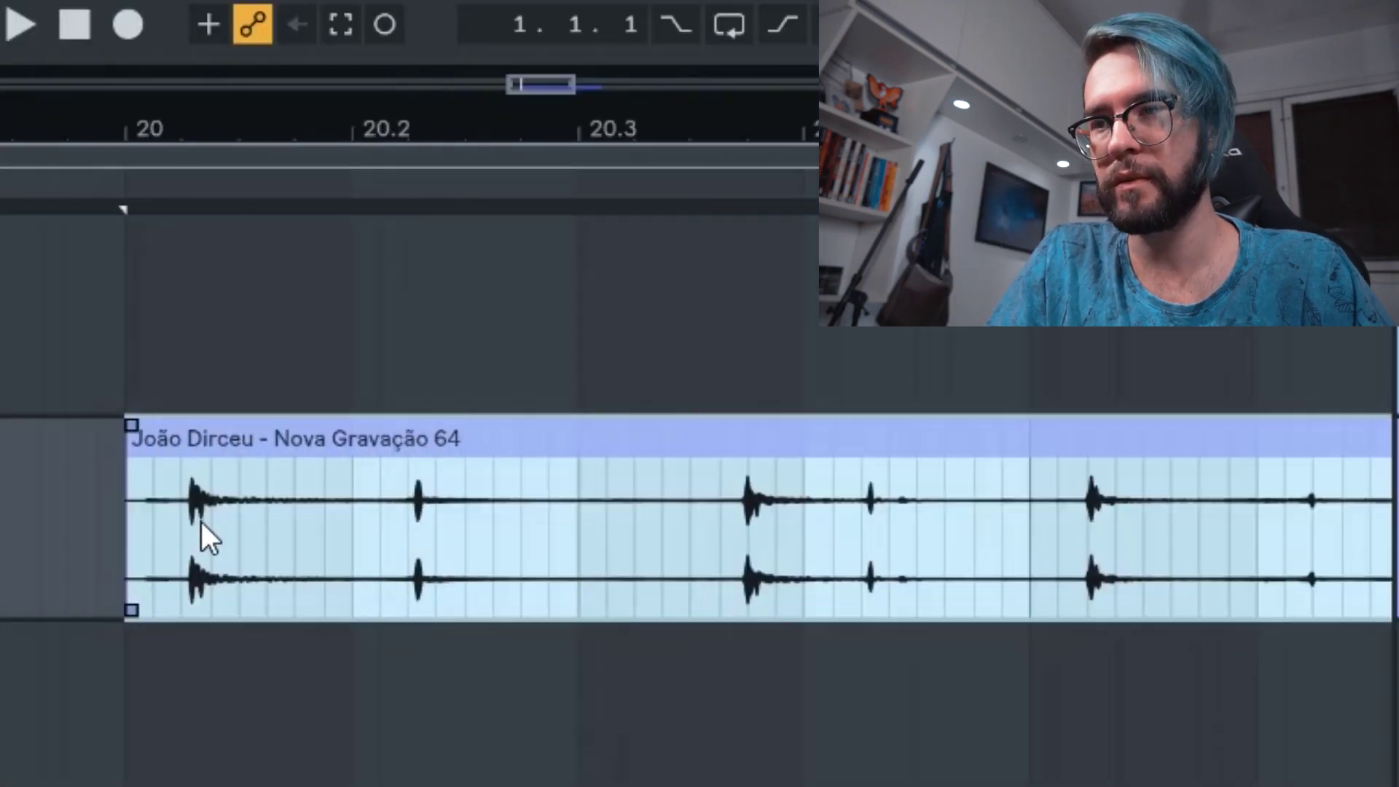
pyautogui.click(204, 541)
pyautogui.hotkey('ctrl', 'e')
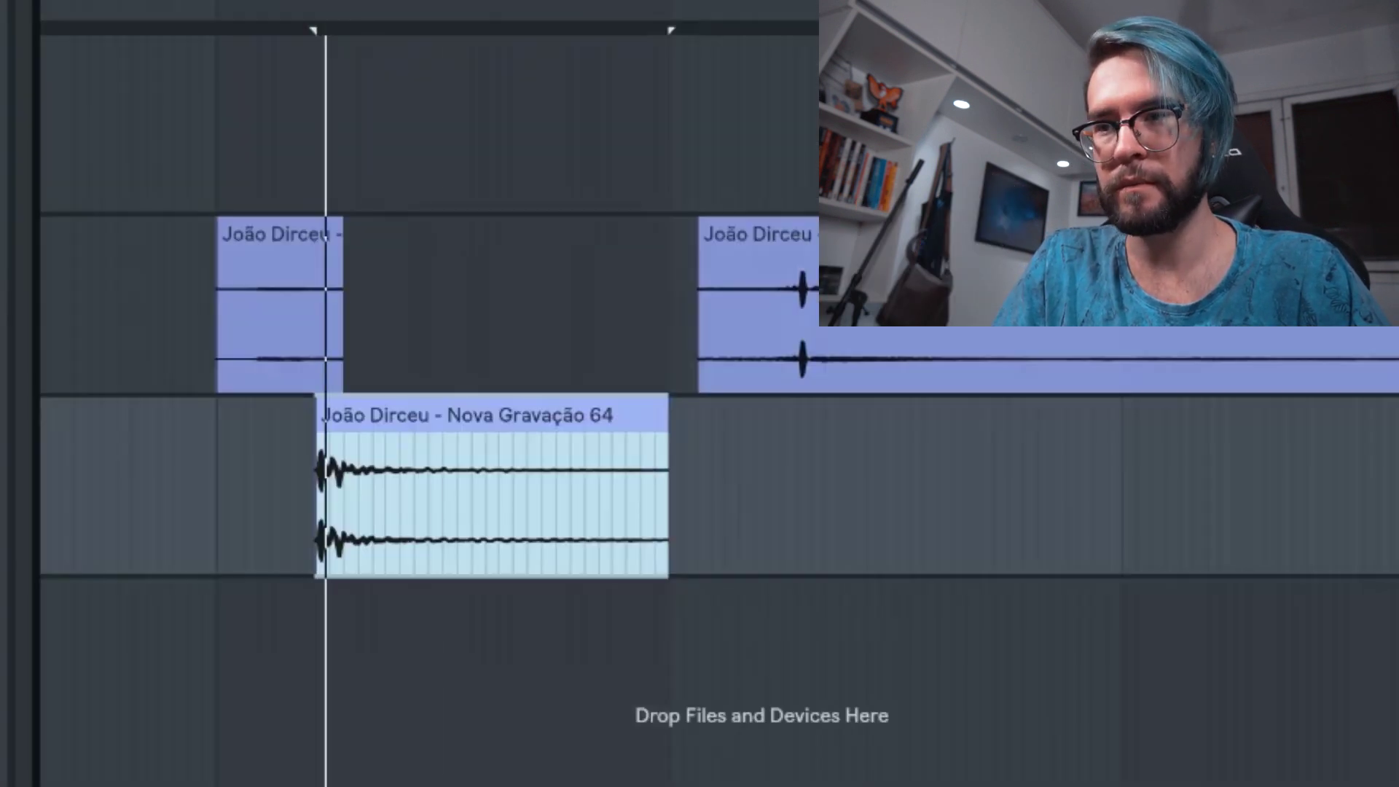
pyautogui.moveTo(671, 452); pyautogui.dragTo(459, 452)
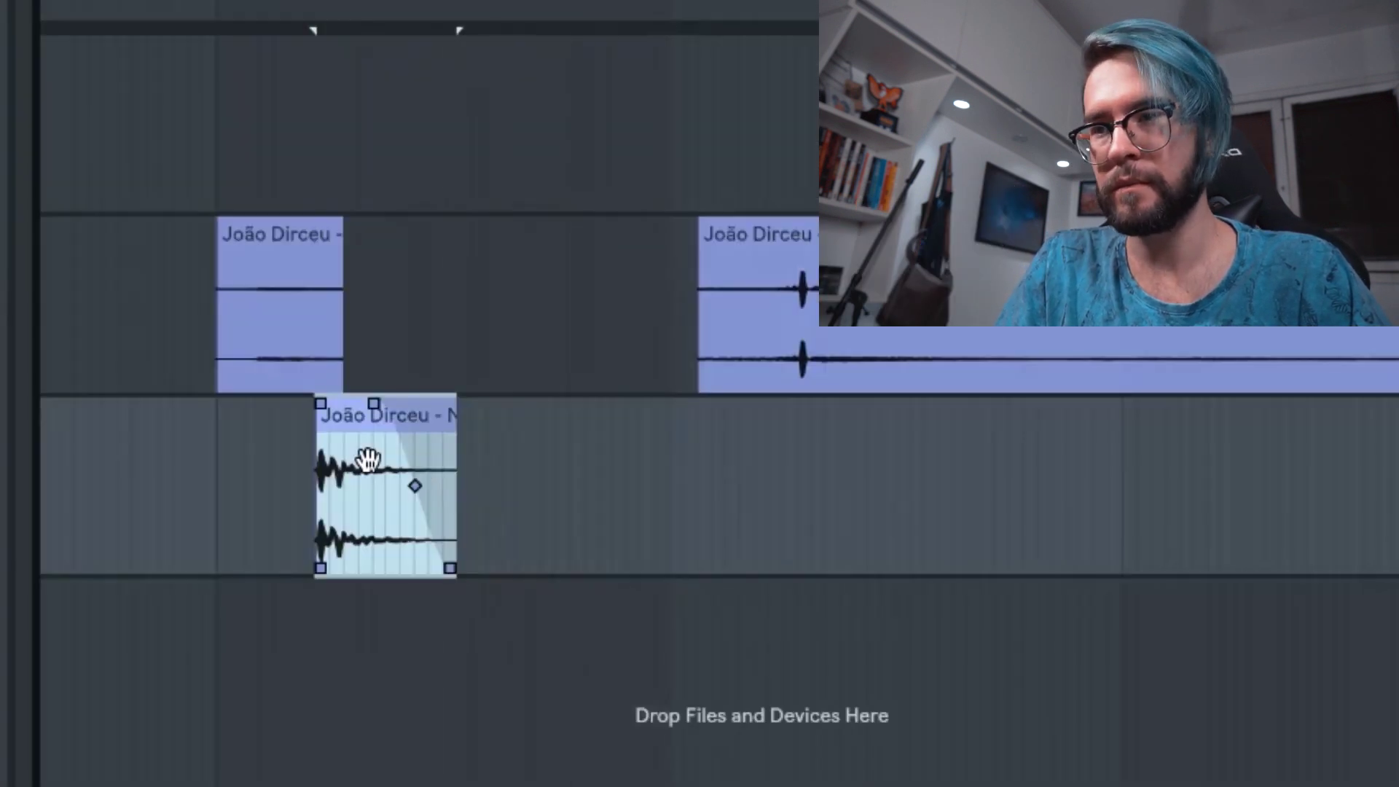
pyautogui.scroll(3, 854, 370)
pyautogui.click(661, 363)
pyautogui.hotkey('ctrl', 'e')
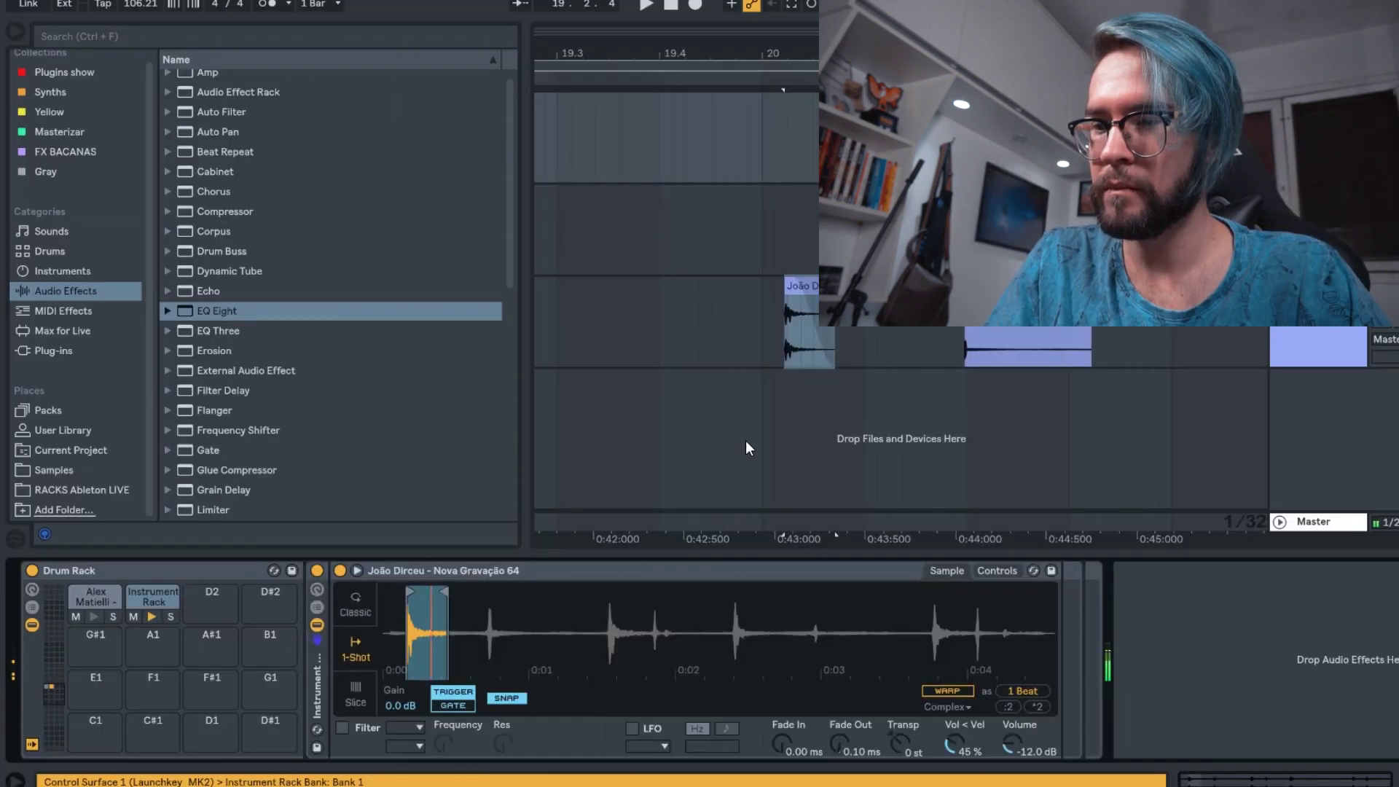
# Adjust the sample start of the unfrozen Nova Gravação 64 layer around the second hit, and select the frozen layer in the Instrument Rack
pyautogui.hotkey('ctrl', 'z')
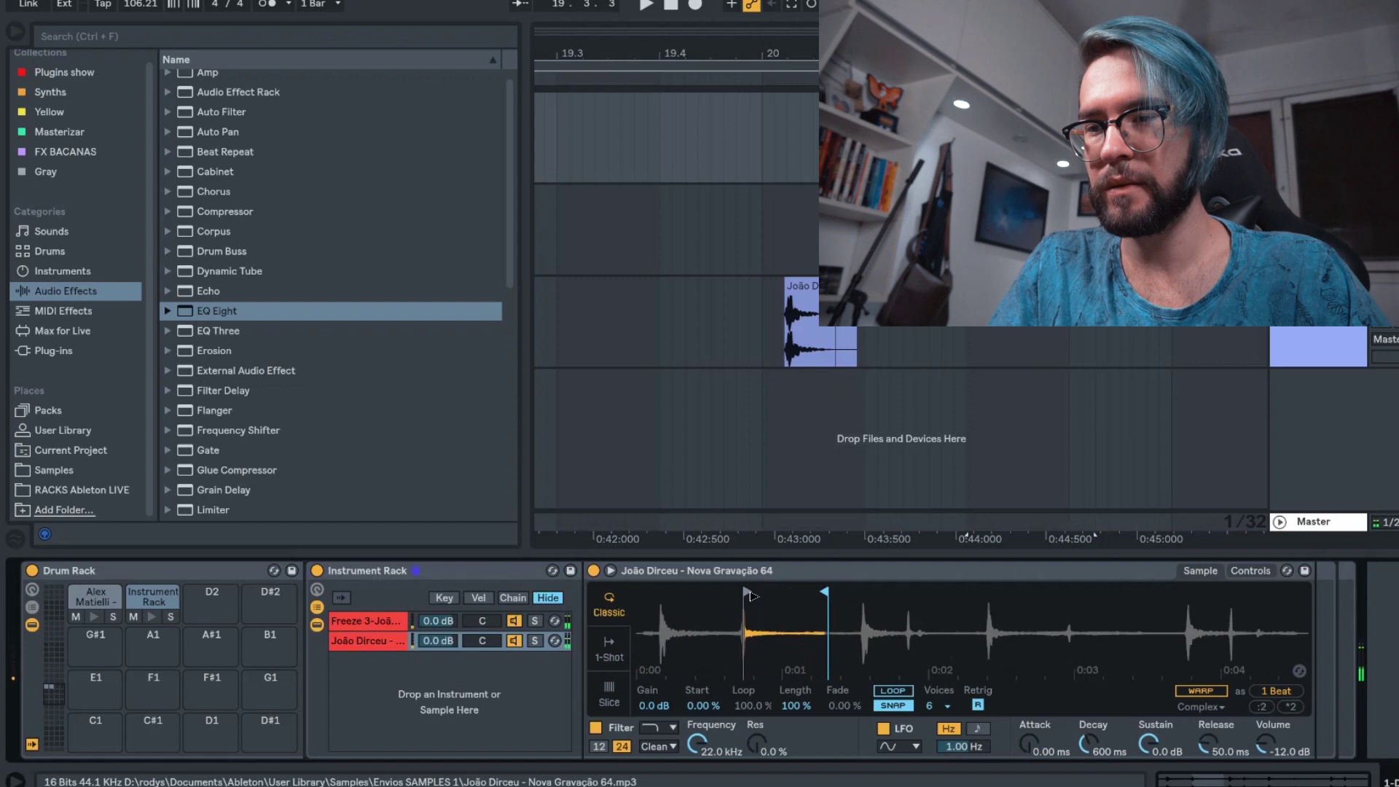
pyautogui.scroll(3, 765, 621)
pyautogui.moveTo(744, 613); pyautogui.dragTo(753, 628)
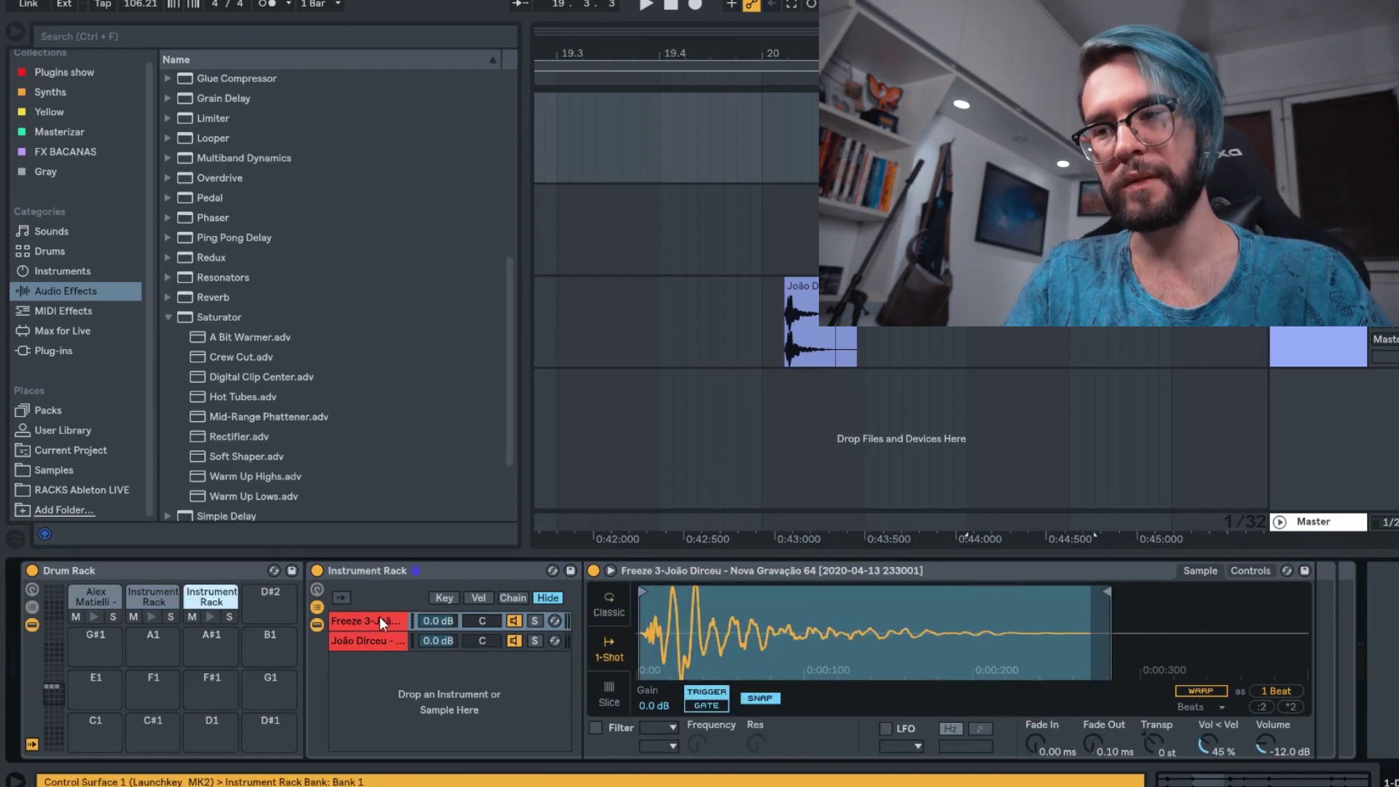
pyautogui.click(382, 623)
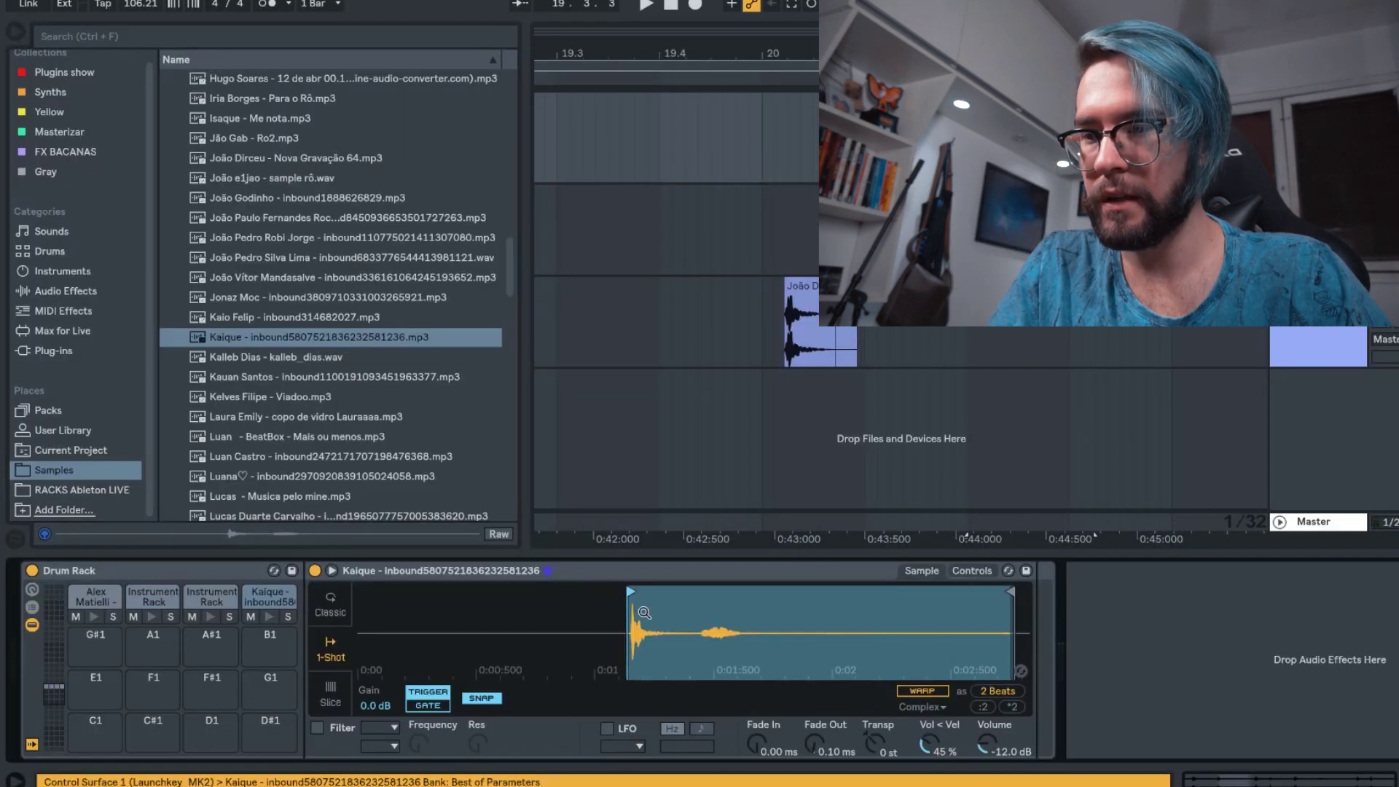
# Tighten the D#2 pad sample's start, and load inbound1100191093451963377.mp3 onto the G#1 pad with its end trimmed to the main burst
pyautogui.moveTo(644, 613)
pyautogui.mouseDown()
pyautogui.moveTo(462, 592)
pyautogui.moveTo(493, 591)
pyautogui.mouseUp()
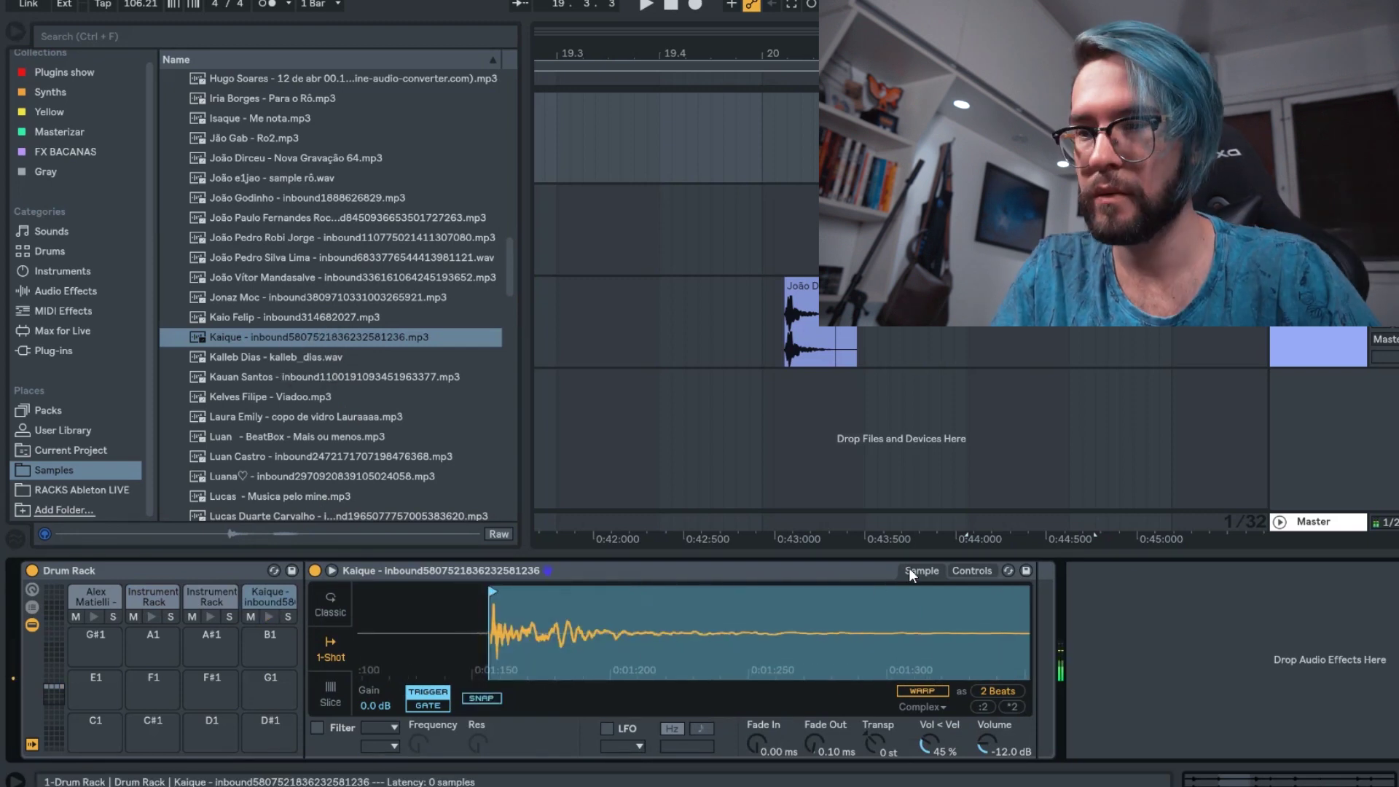
pyautogui.click(277, 376)
pyautogui.moveTo(282, 396); pyautogui.dragTo(95, 645)
pyautogui.moveTo(840, 614); pyautogui.dragTo(823, 656)
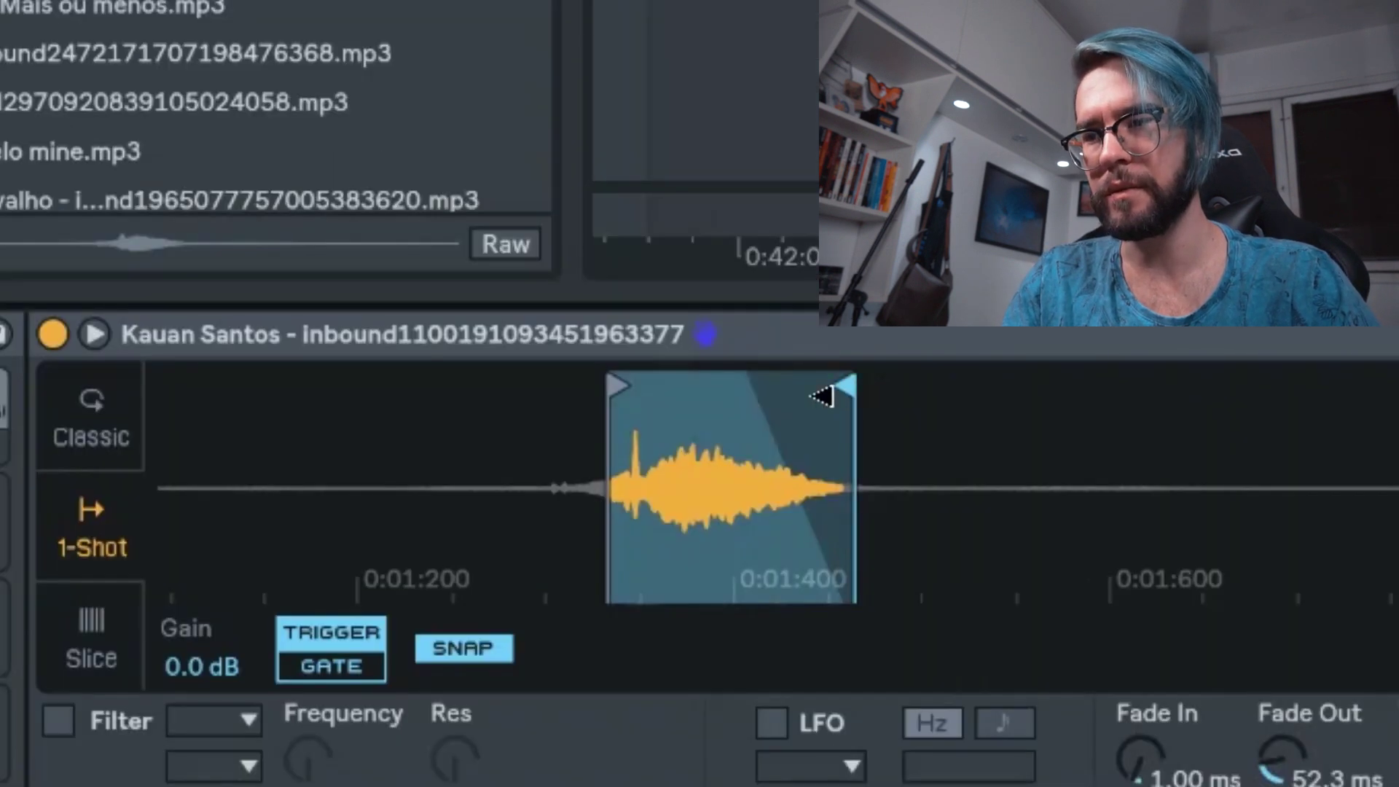
pyautogui.moveTo(822, 396); pyautogui.dragTo(731, 400)
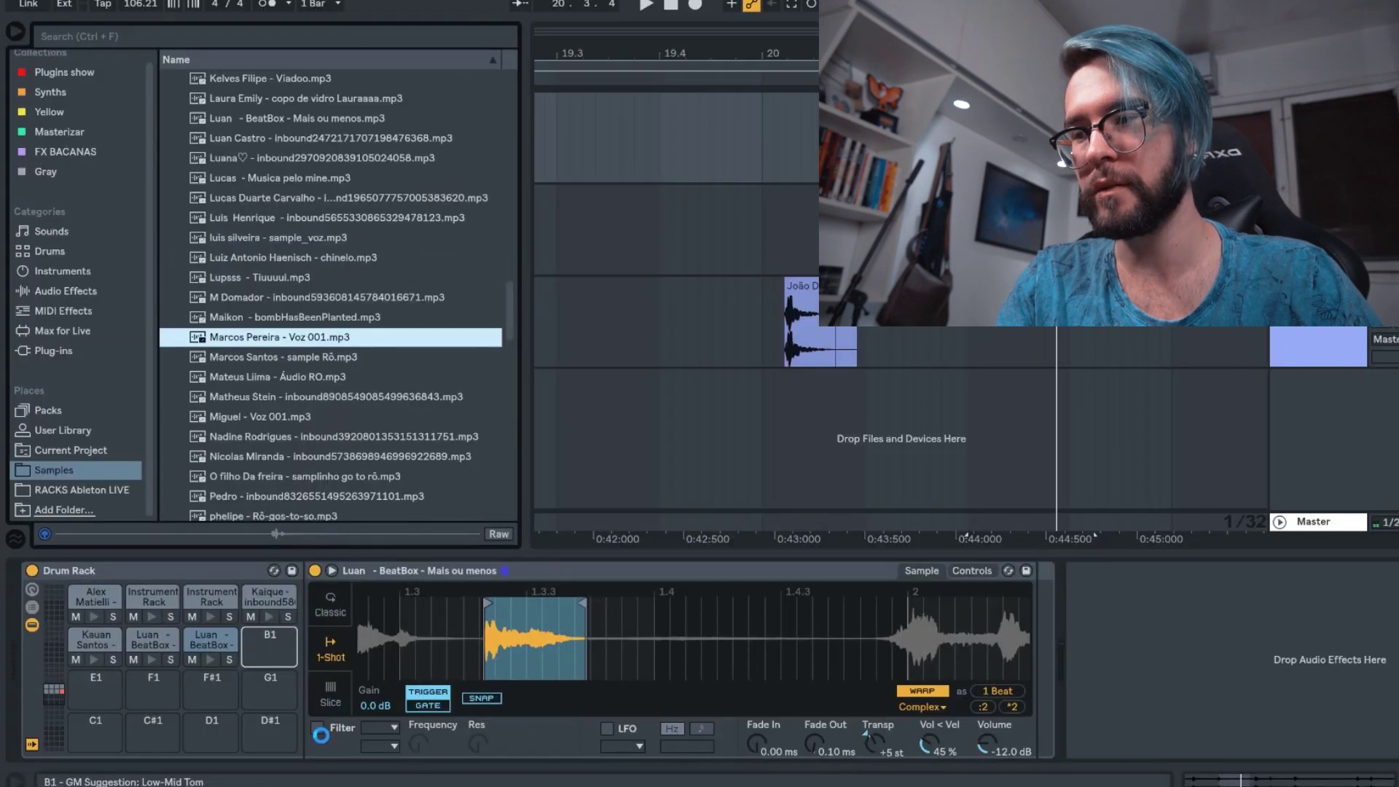
# Load the selected Voz 001.mp3 onto the B1 pad and inbound735167189609325058.mp3 onto the F1 pad, trimmed to its first sound
pyautogui.press('Return')
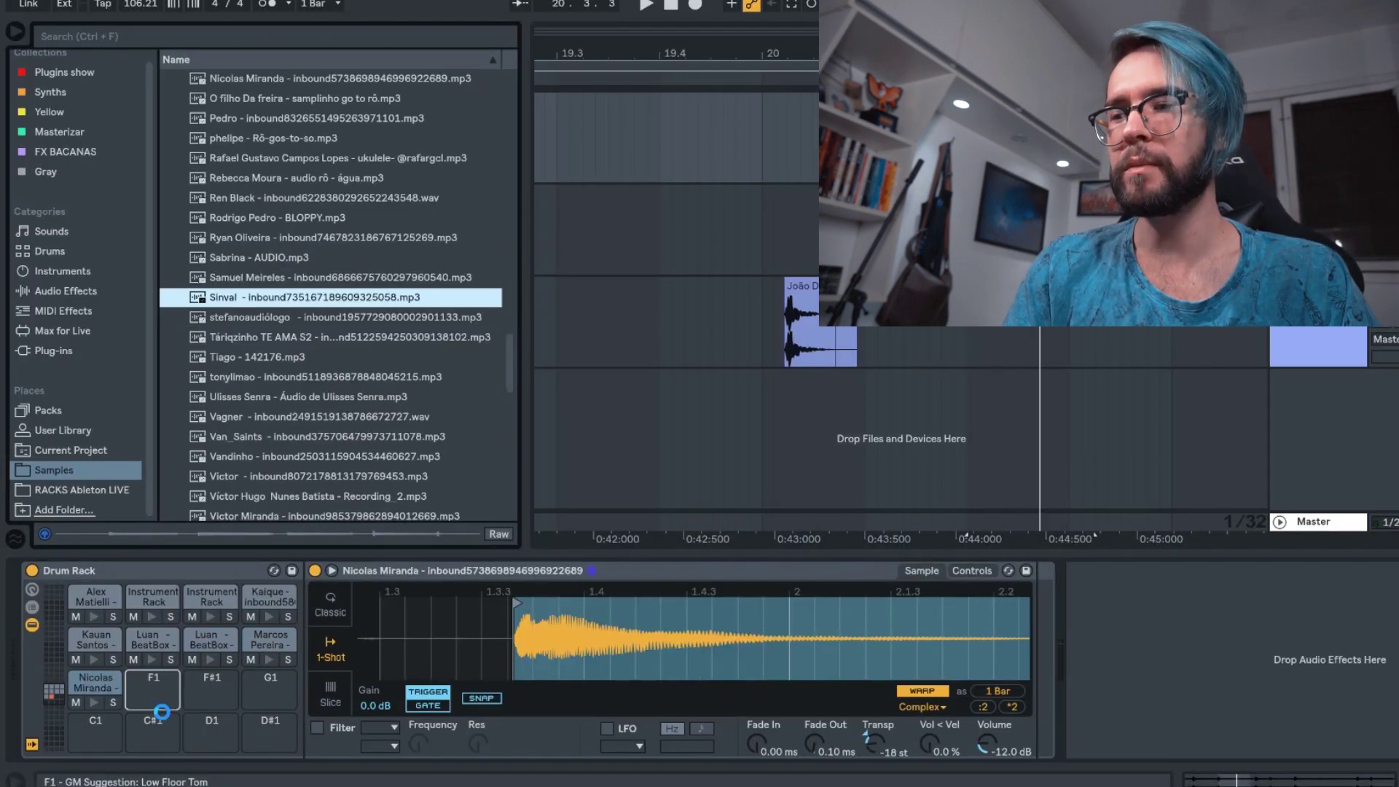
pyautogui.moveTo(241, 296); pyautogui.dragTo(147, 701)
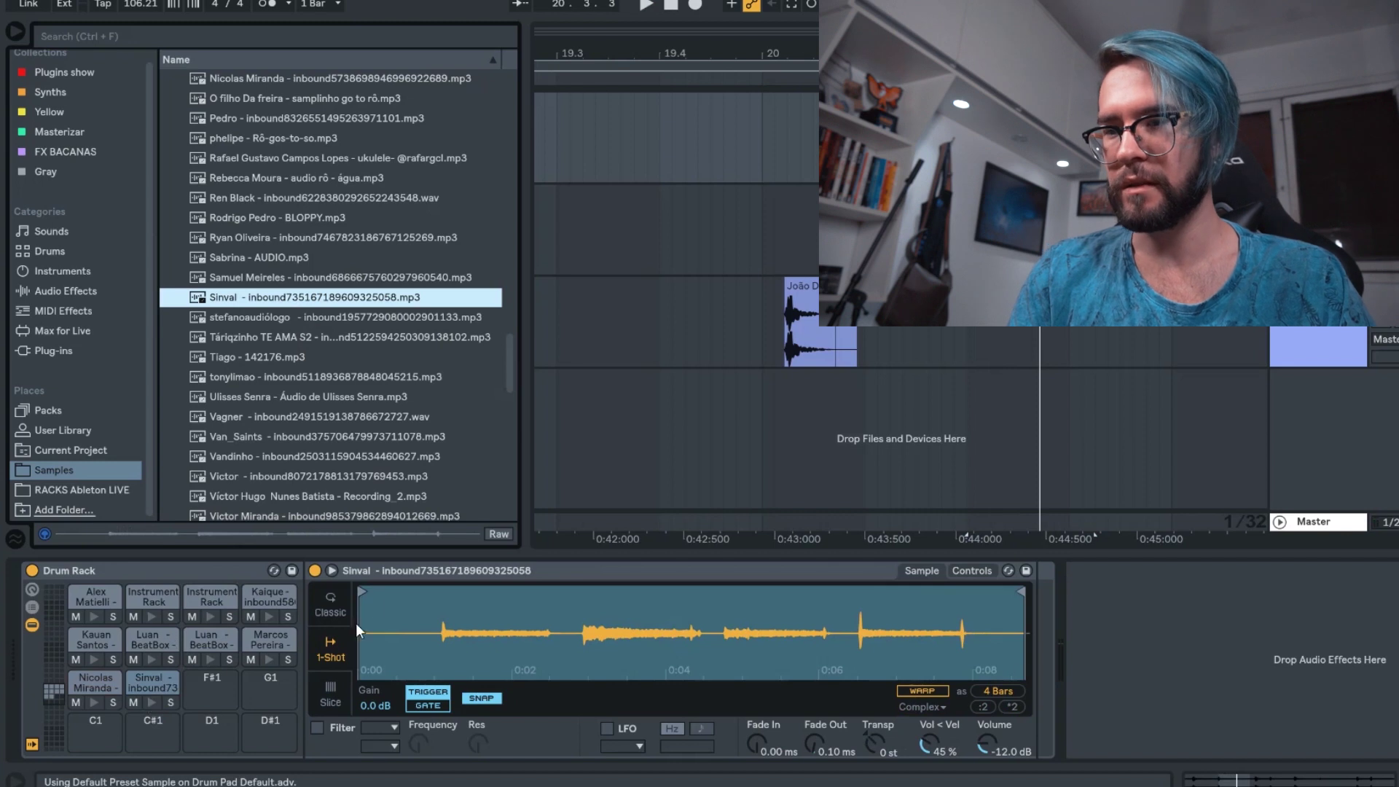
pyautogui.moveTo(357, 623); pyautogui.dragTo(442, 623)
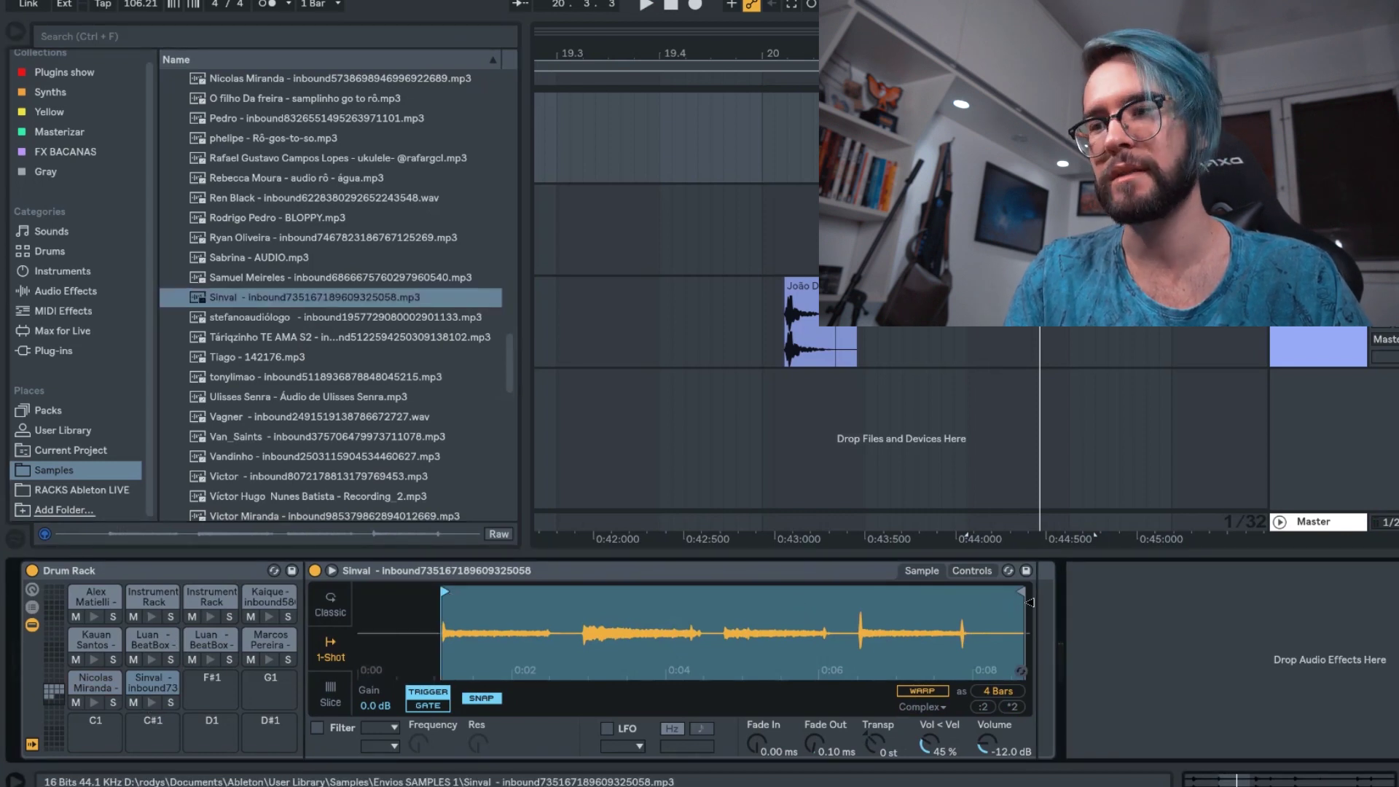
pyautogui.moveTo(1024, 594); pyautogui.dragTo(557, 618)
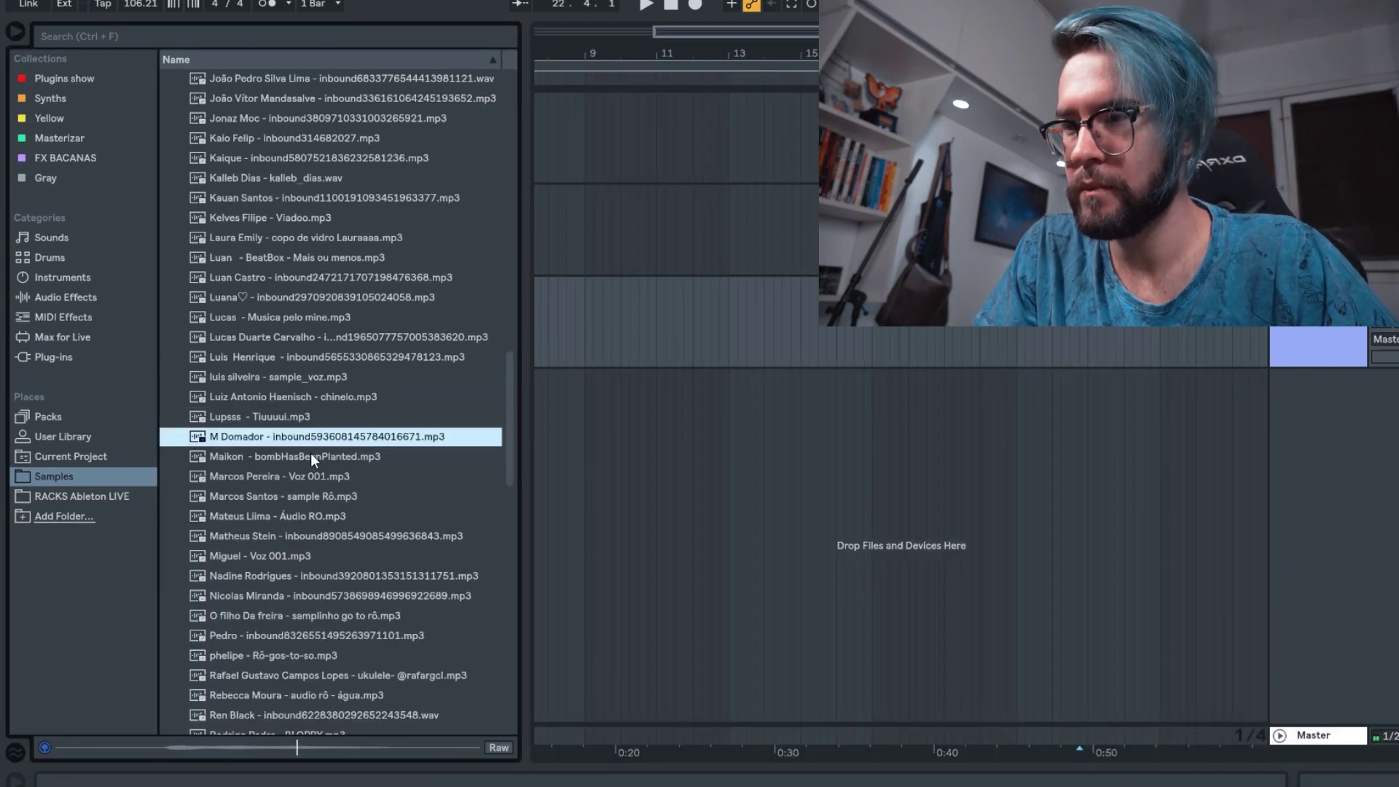
# Place inbound593608145784016671.mp3 on the audio track at bar 9 and load the clip into a Simpler on a new MIDI track
pyautogui.moveTo(313, 437); pyautogui.dragTo(564, 291)
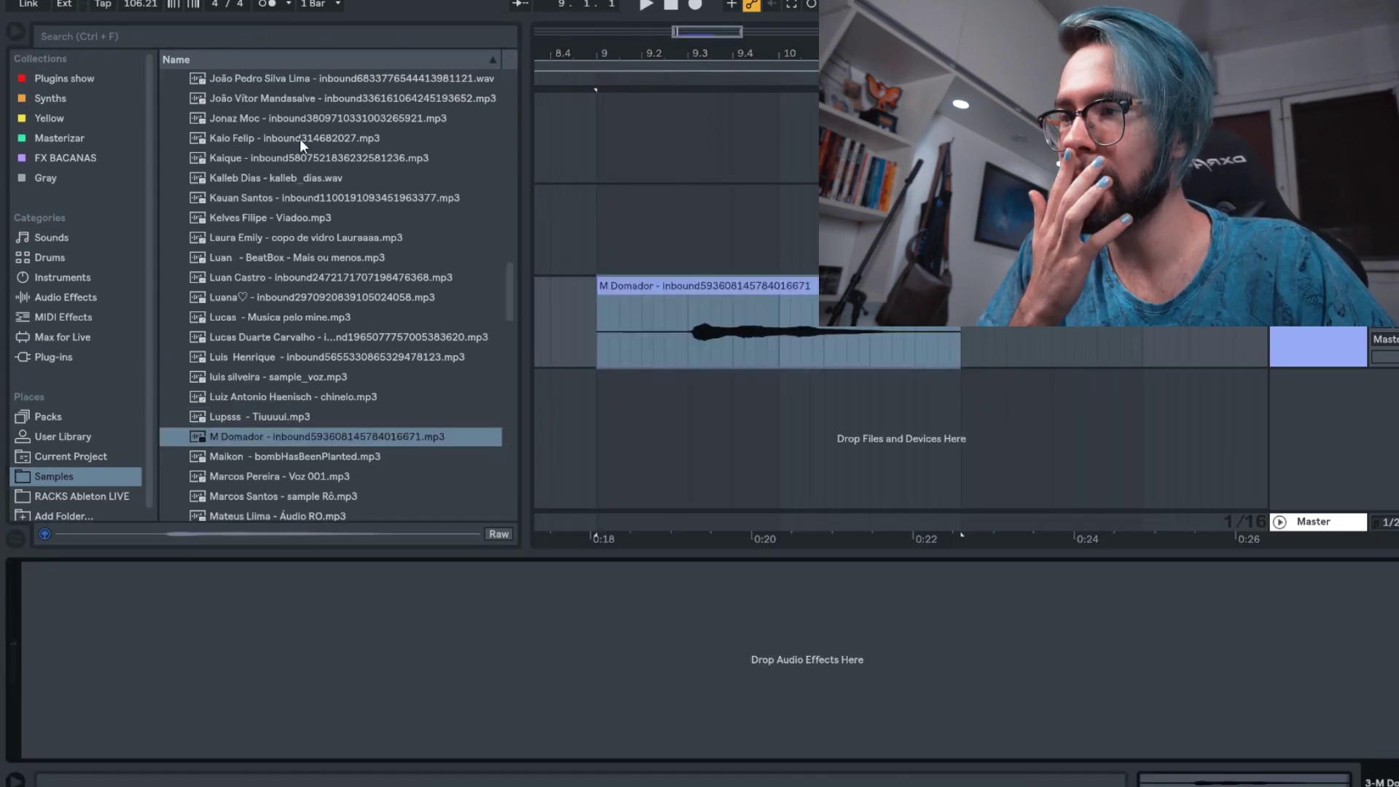
pyautogui.click(79, 142)
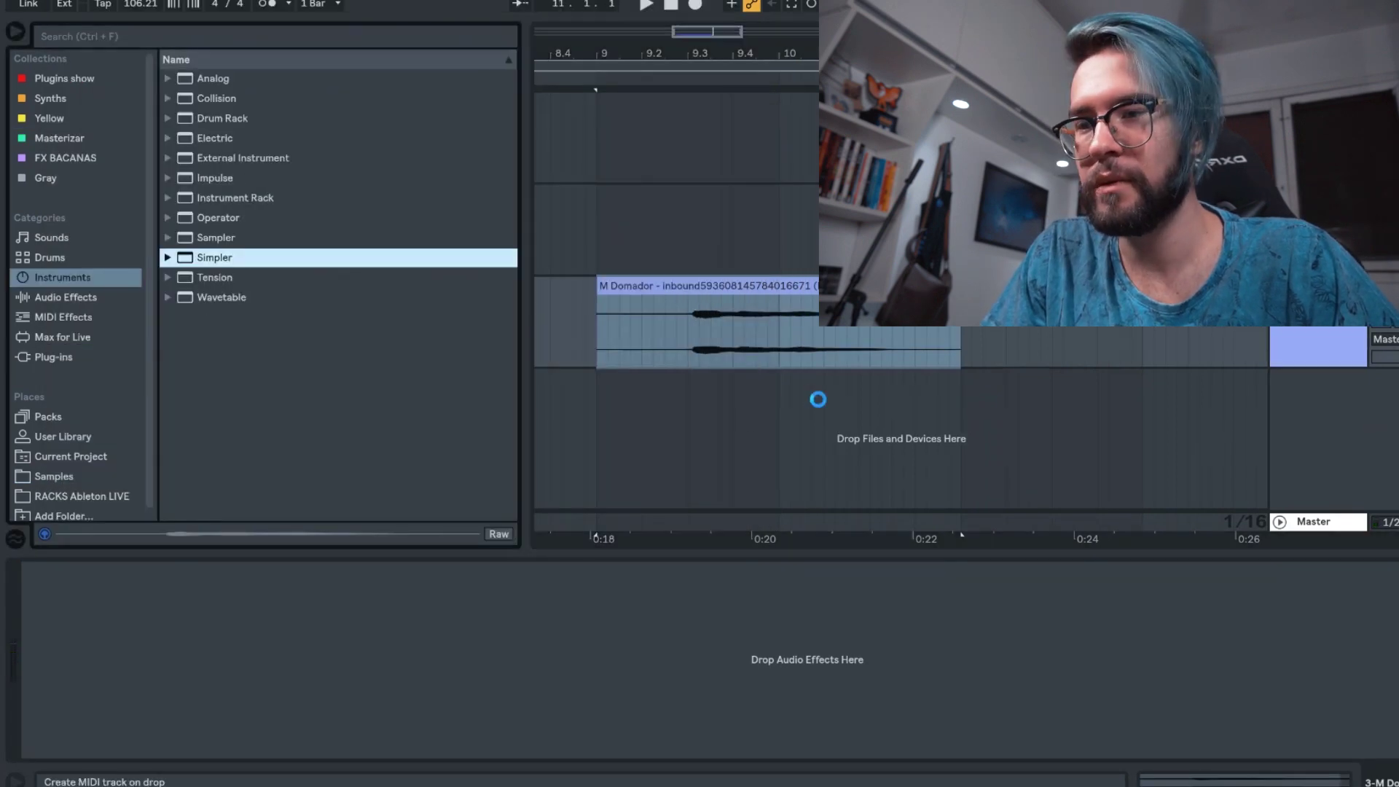
pyautogui.moveTo(815, 396); pyautogui.dragTo(766, 329)
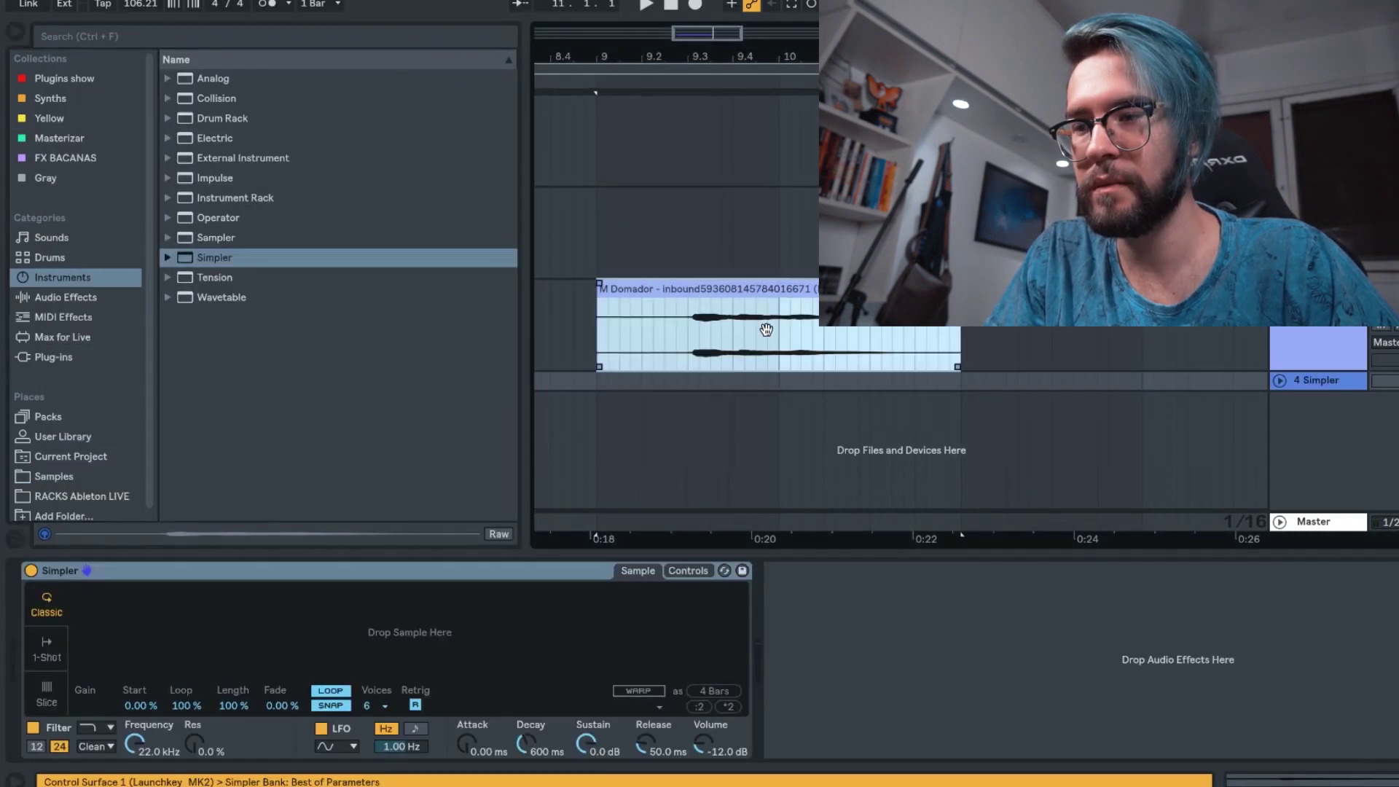
pyautogui.click(444, 523)
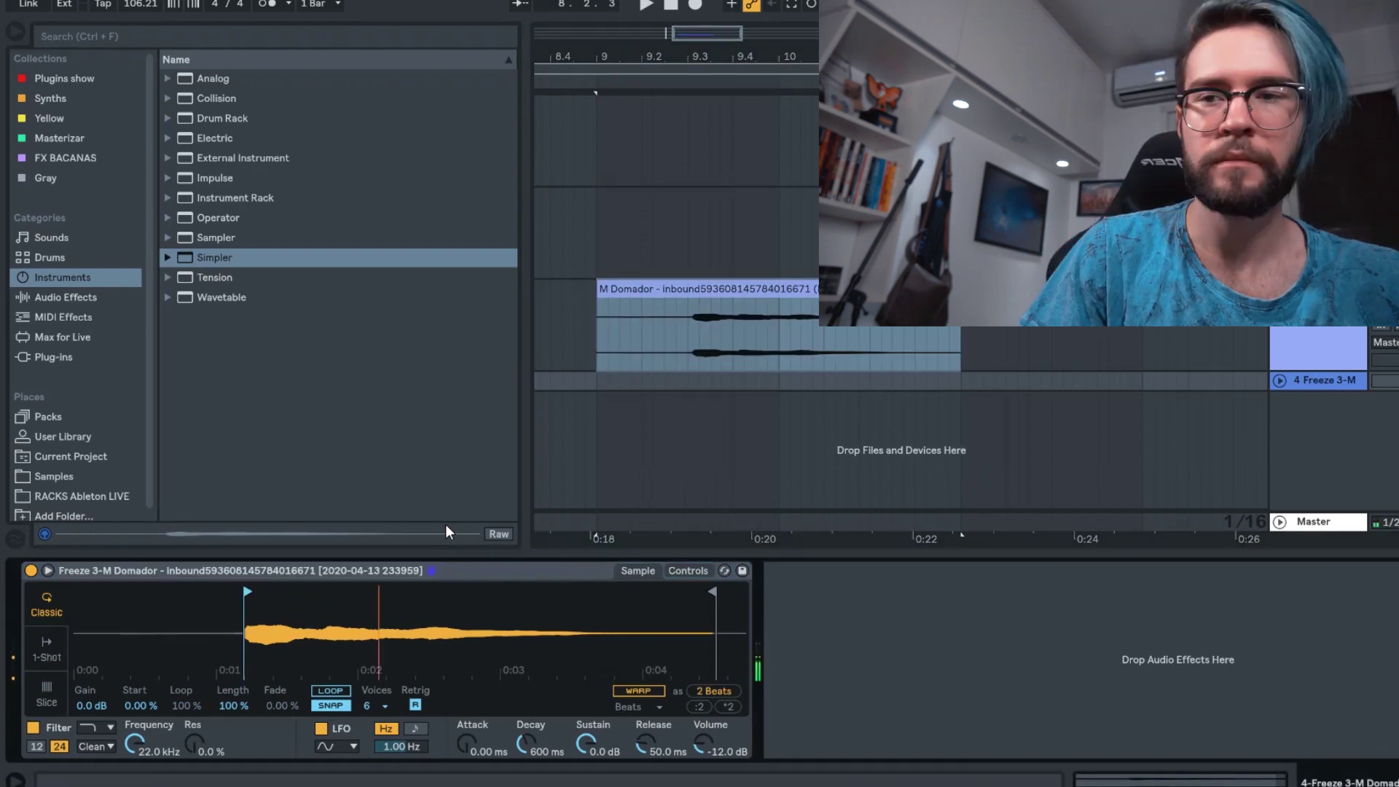
# Add a Sampler for the same recording on another MIDI track, with Sample Start 53866 and Loop Start 60987
pyautogui.press('Up')
pyautogui.press('Return')
pyautogui.moveTo(204, 610); pyautogui.dragTo(219, 611)
pyautogui.moveTo(219, 611); pyautogui.dragTo(236, 610)
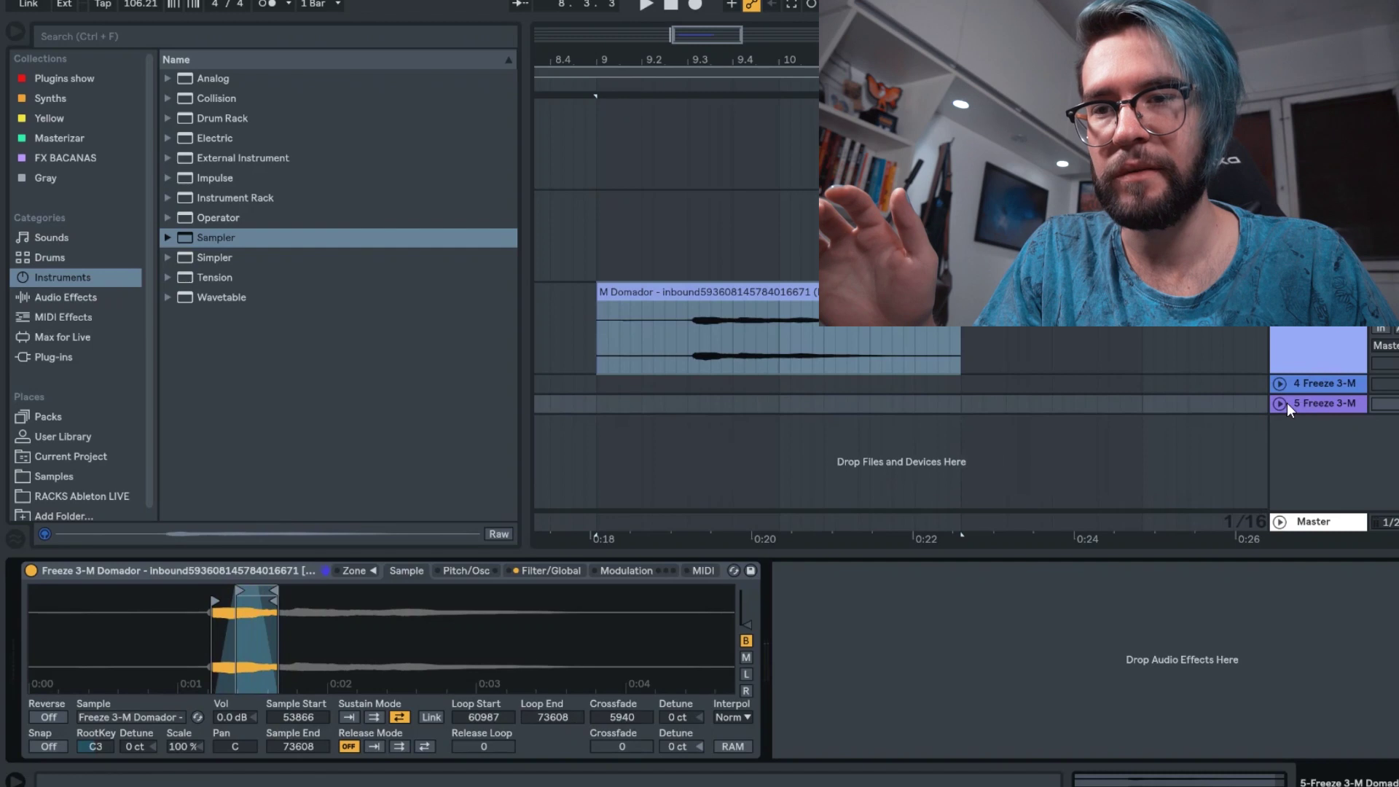
pyautogui.click(1284, 404)
pyautogui.click(551, 570)
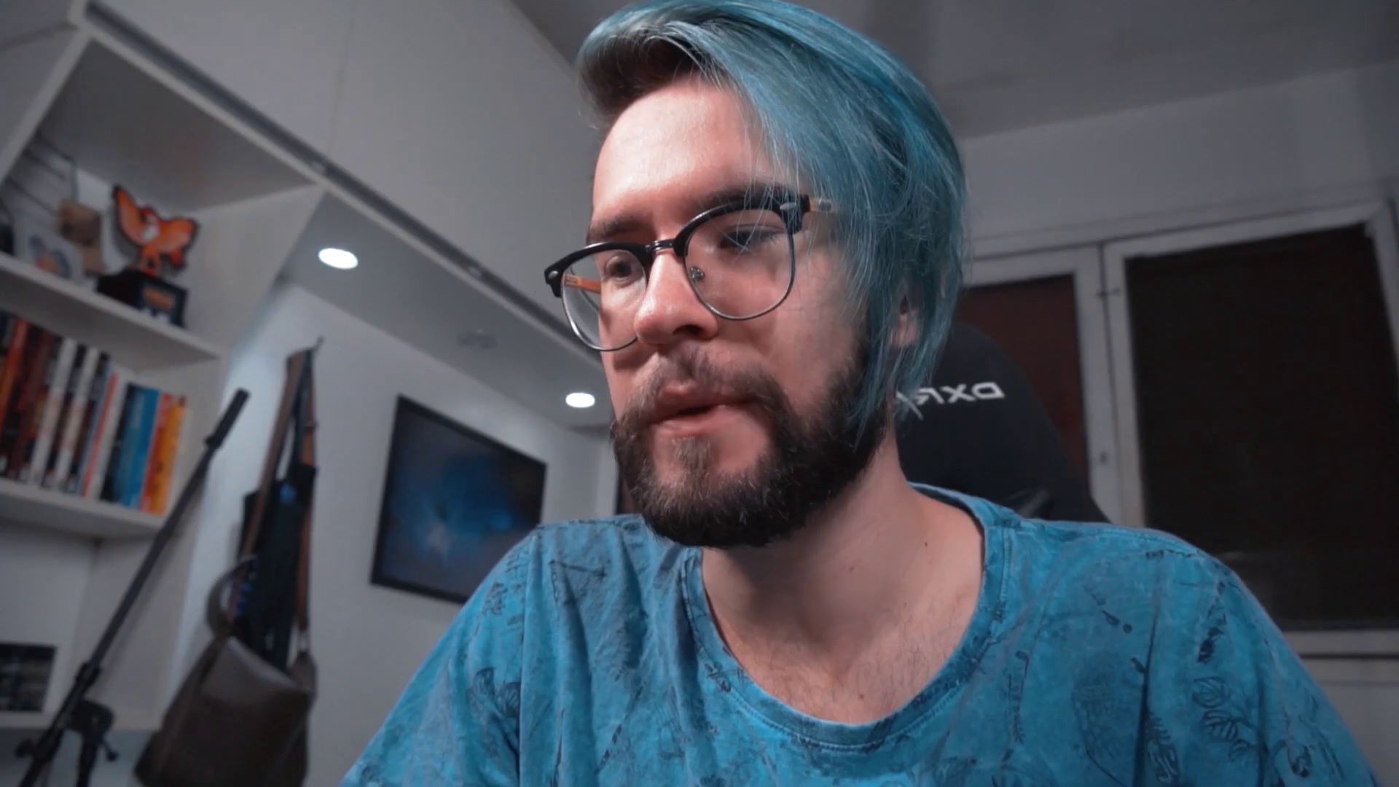
# Replace the unfrozen Nova Gravação 64 layer in the C#2 pad's Instrument Rack with BLOPPY.mp3
pyautogui.moveTo(178, 639); pyautogui.dragTo(116, 627)
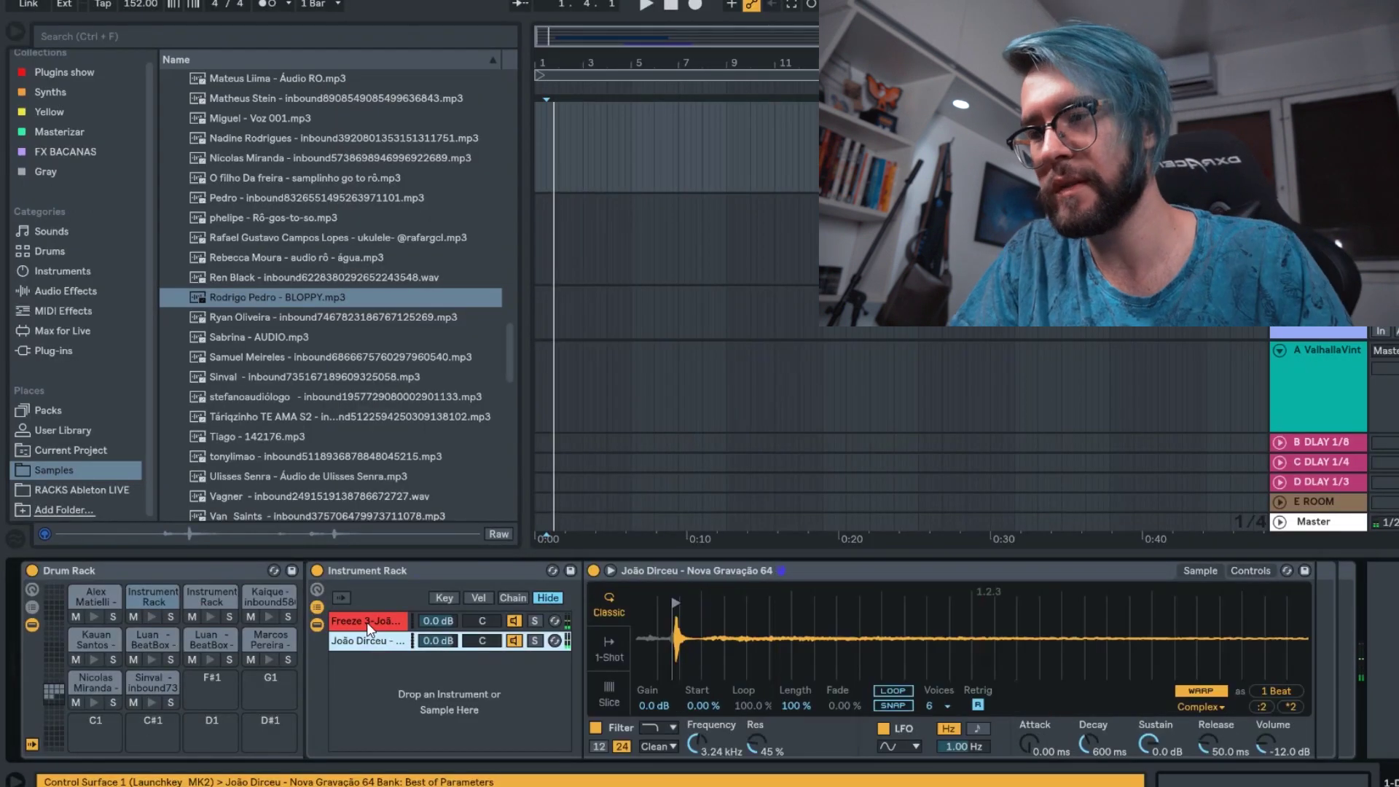
pyautogui.press('Delete')
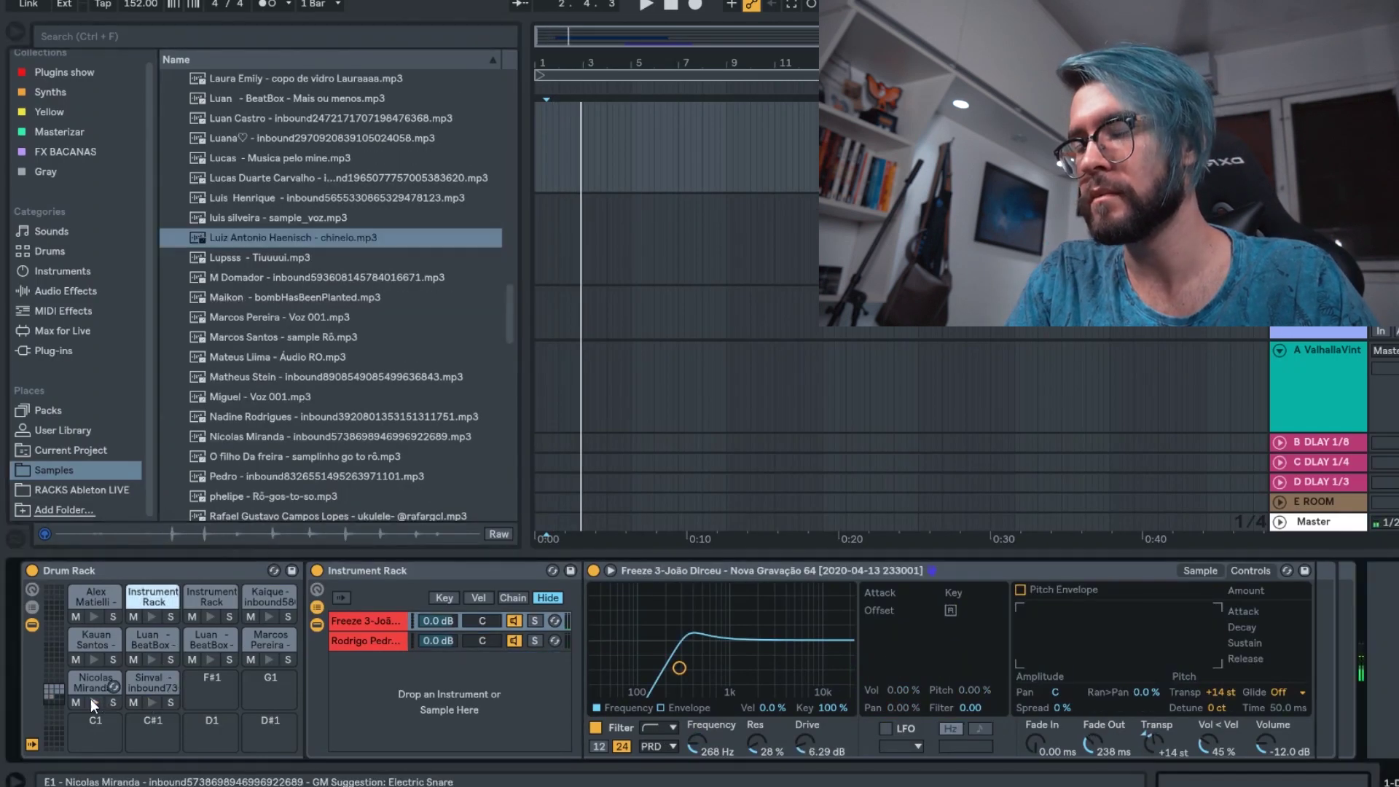
pyautogui.click(84, 683)
pyautogui.click(153, 597)
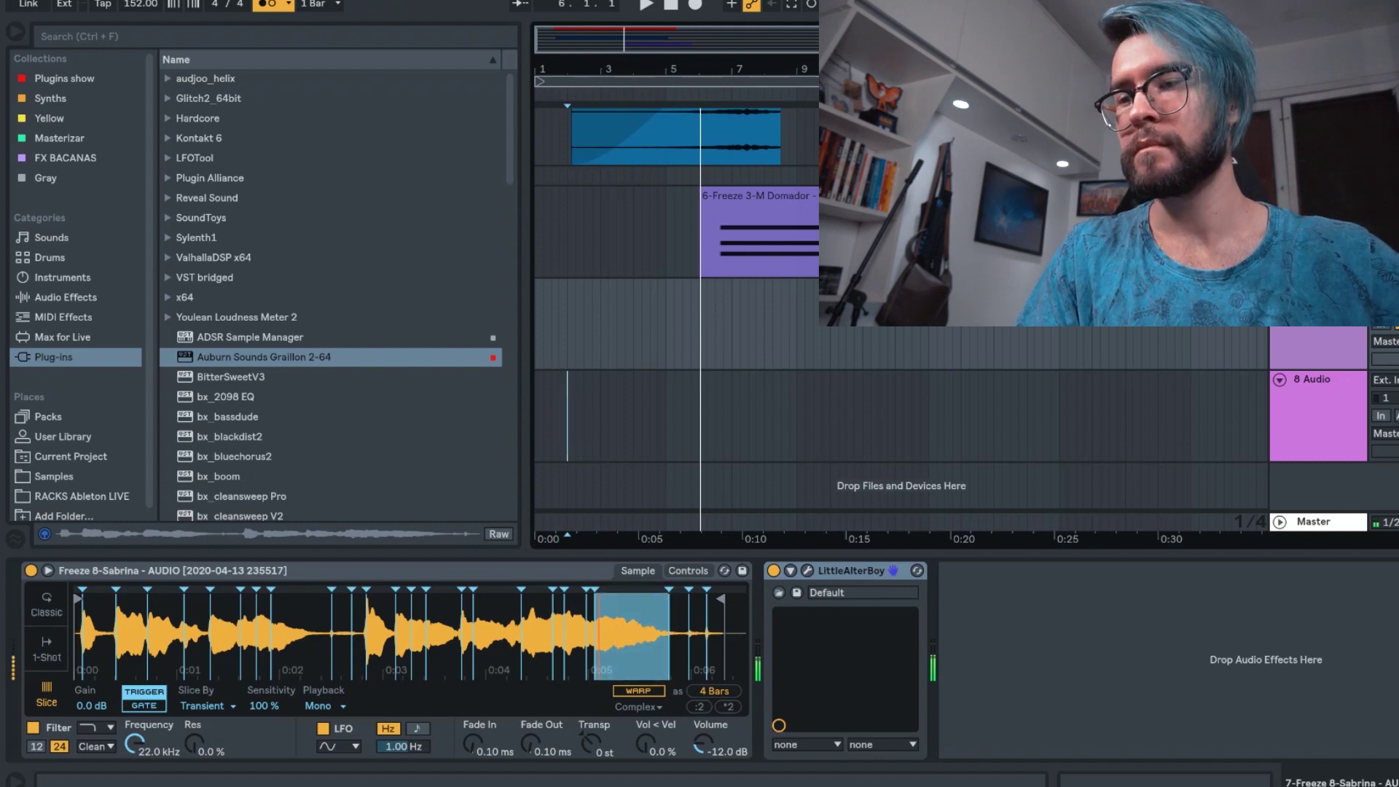
# Play back the arrangement and open the grouping and colour options of the 7 Freeze track
pyautogui.press('space')
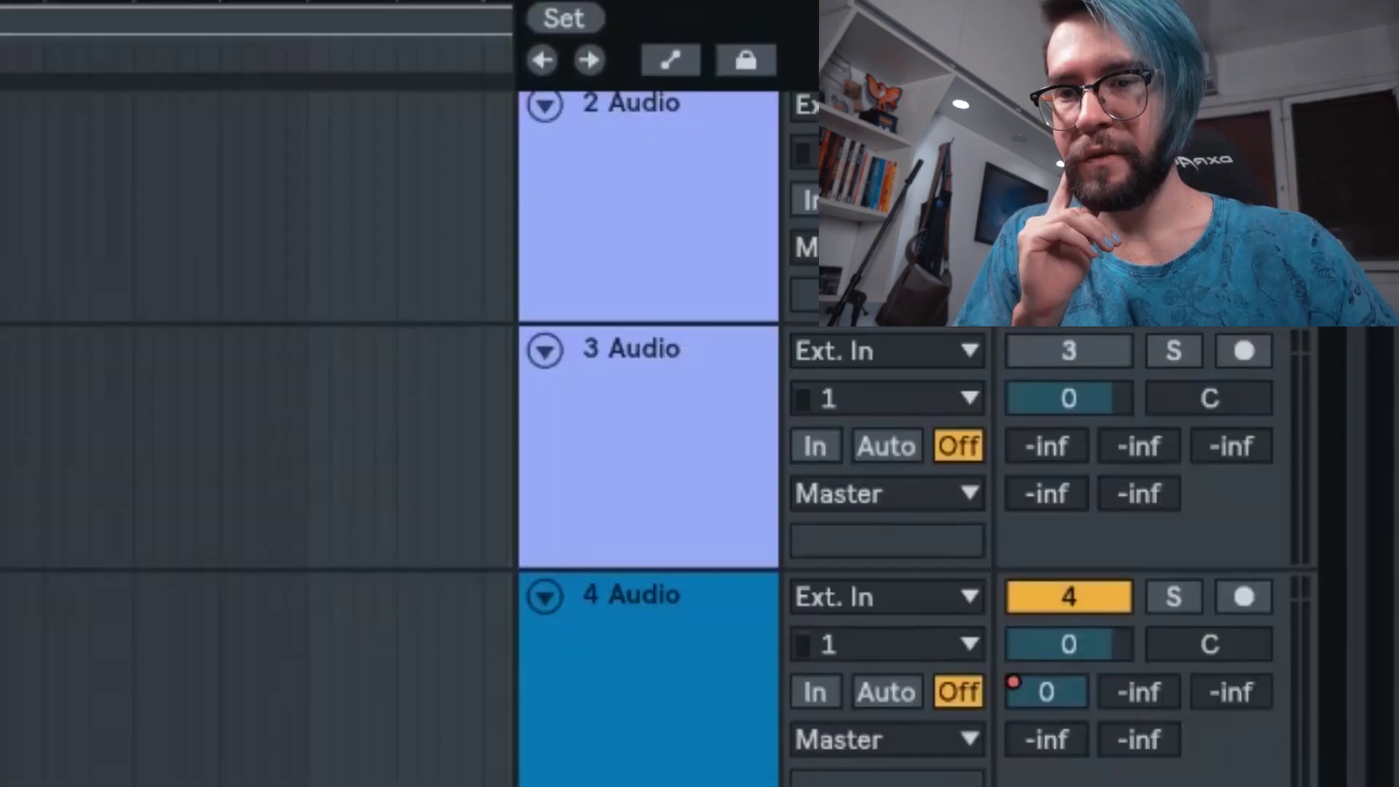
pyautogui.rightClick(651, 143)
pyautogui.click(965, 478)
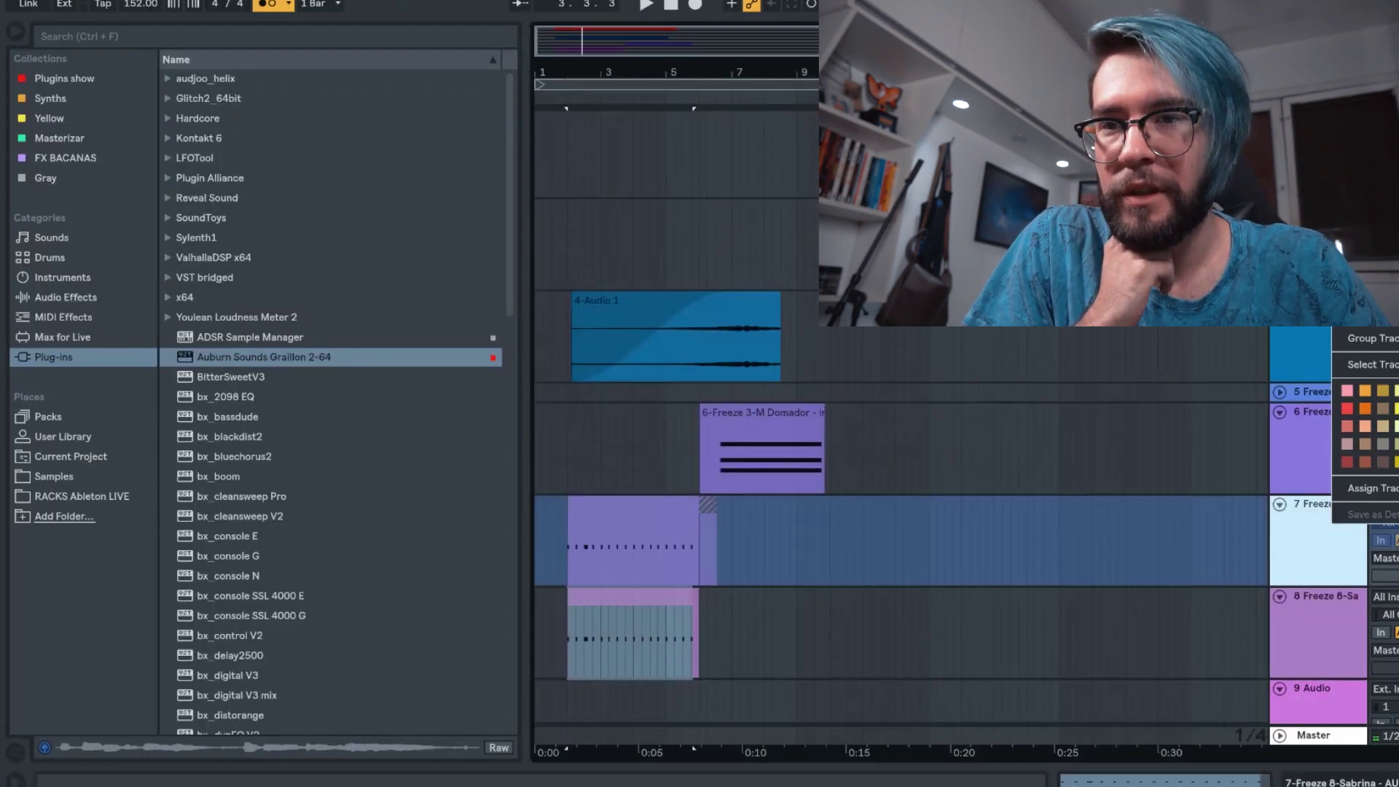
pyautogui.press('Escape')
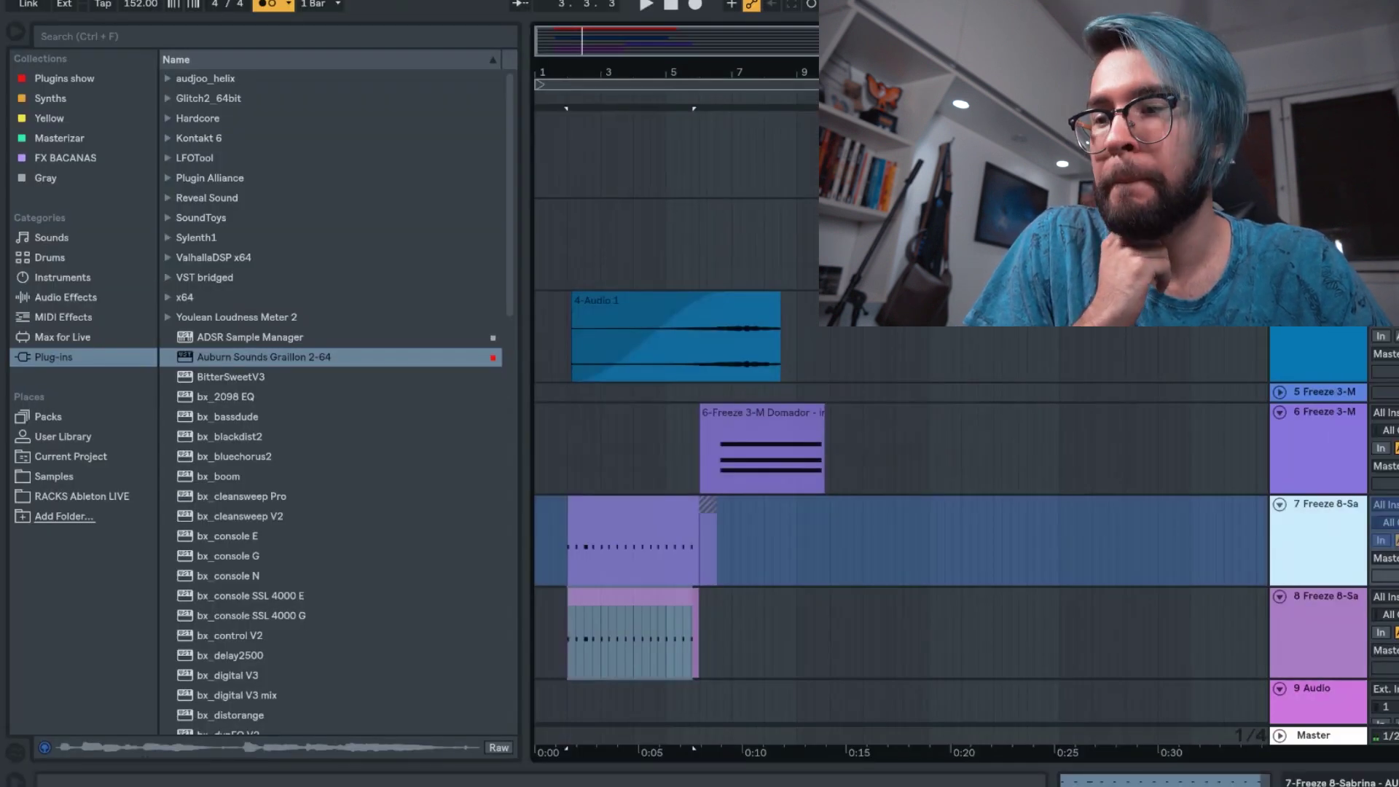
# Fill the G#1 drum lane with eighth notes from bar 4 to bar 11, with four 1/32 notes at 4.4.1
pyautogui.press('space')
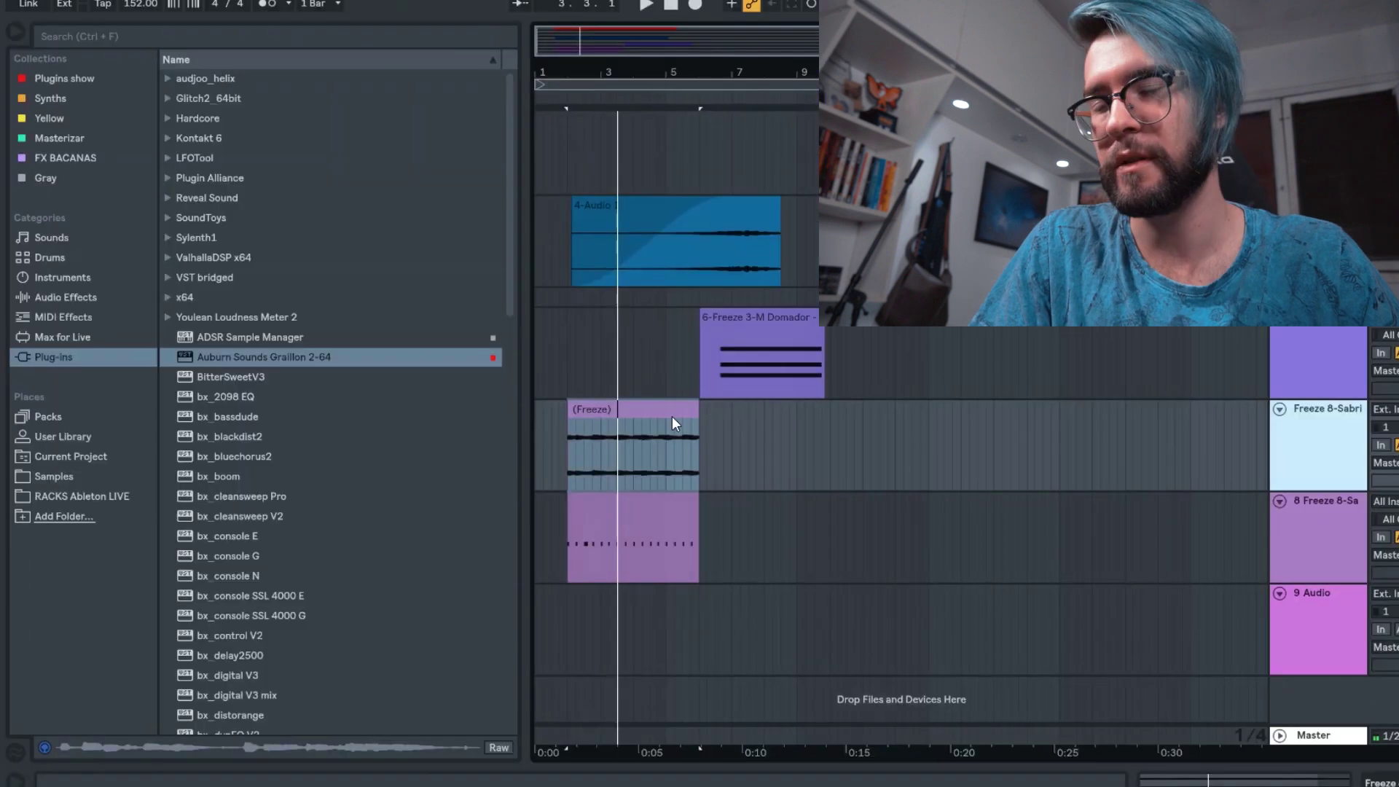
pyautogui.doubleClick(669, 421)
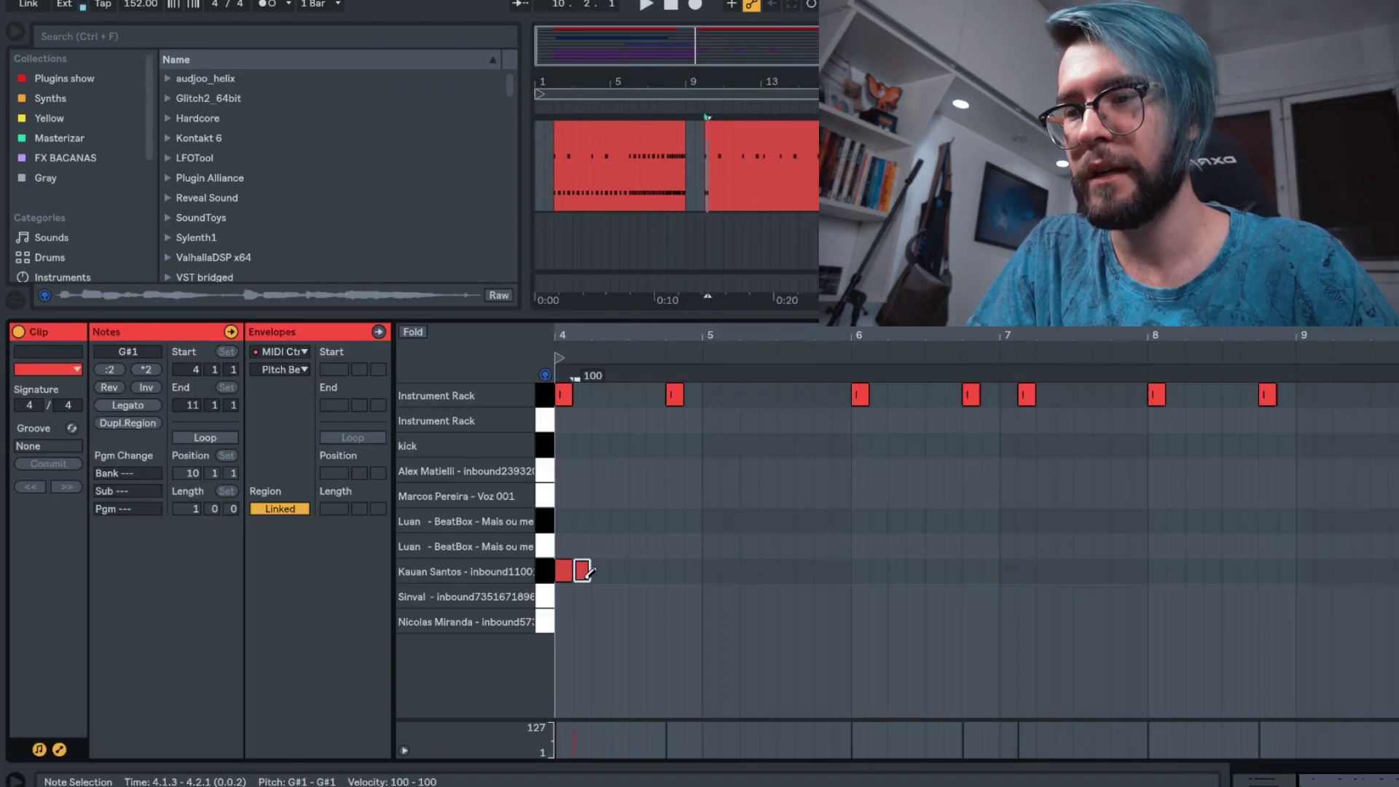
pyautogui.moveTo(589, 575); pyautogui.dragTo(1365, 575)
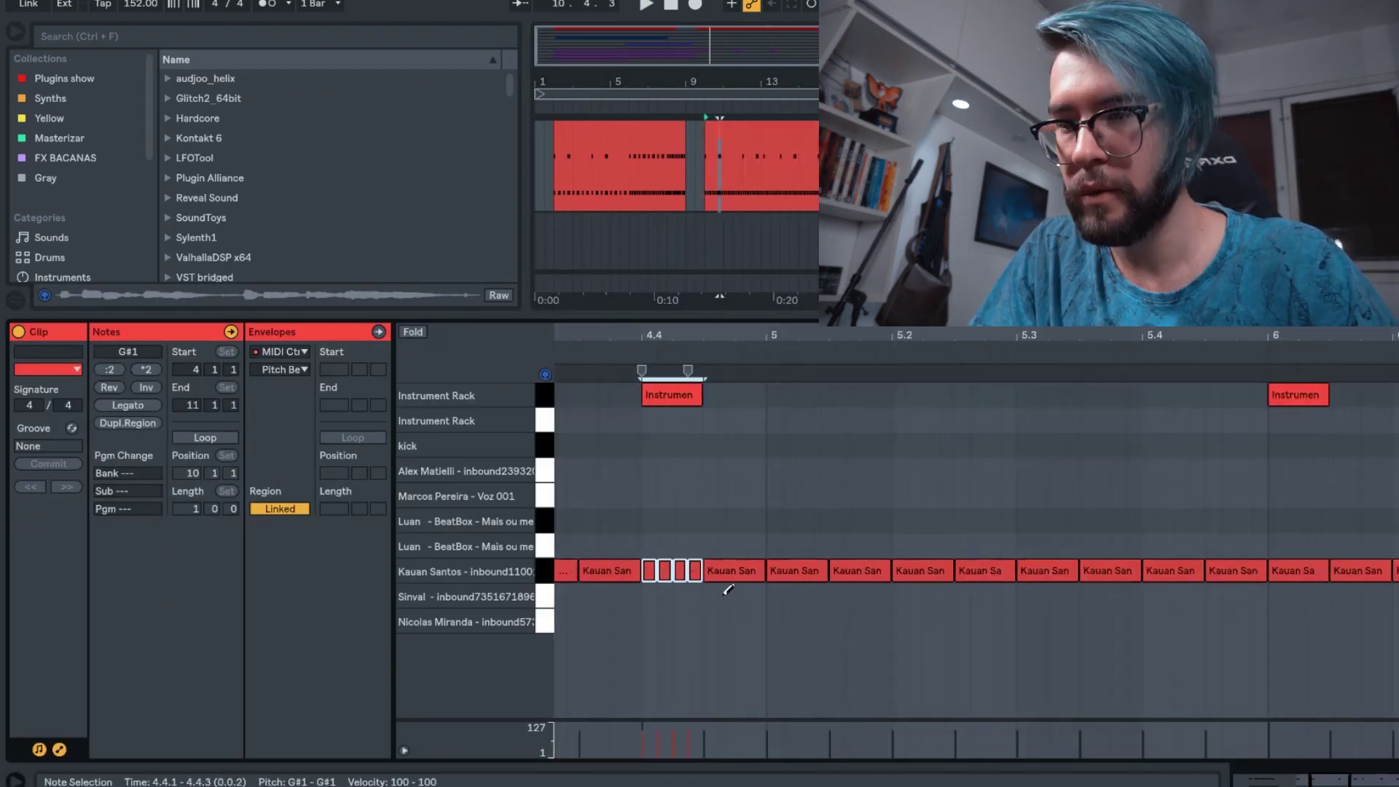
pyautogui.scroll(-2, 731, 589)
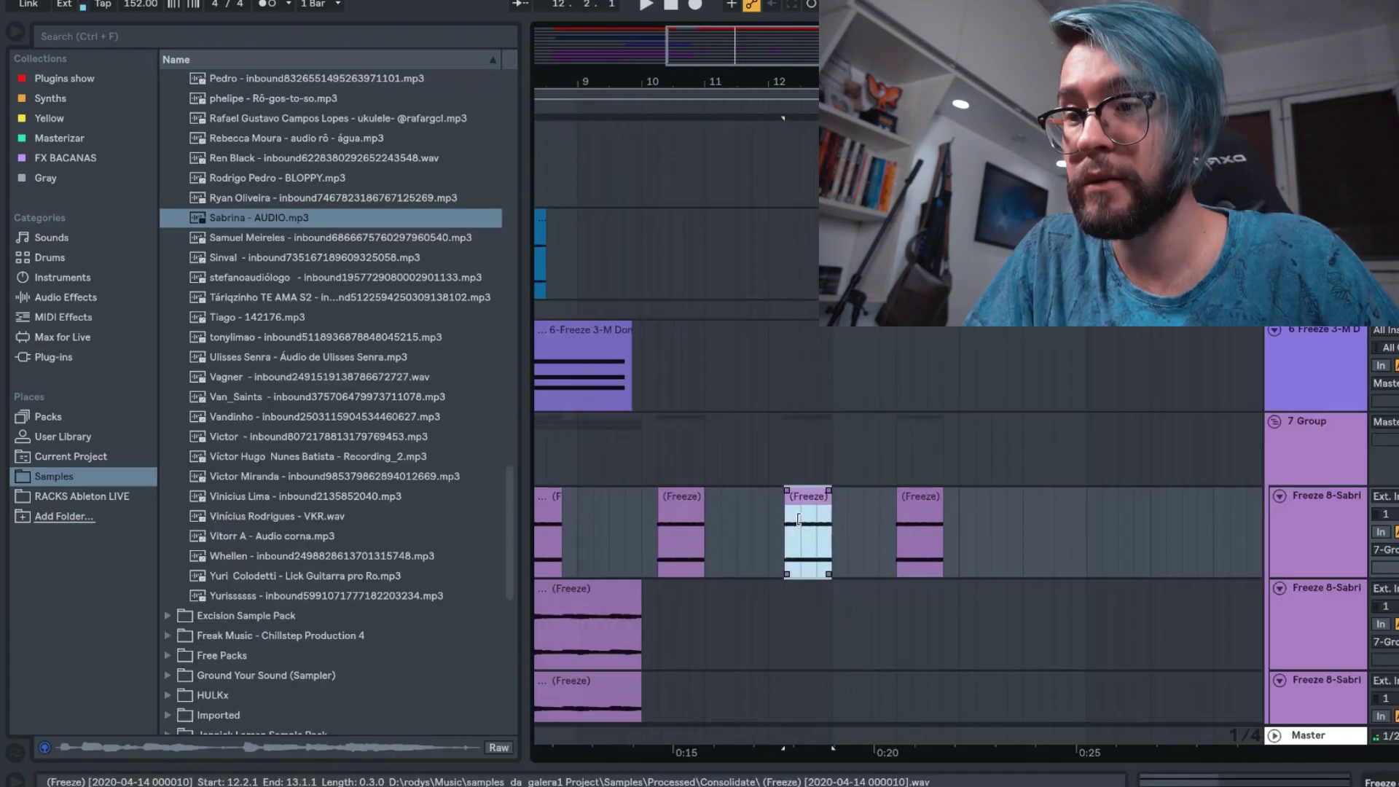
# Repeat the short Freeze clip pattern on the group's first track from 18.2.1 to 25.1.1 and play it back
pyautogui.click(622, 523)
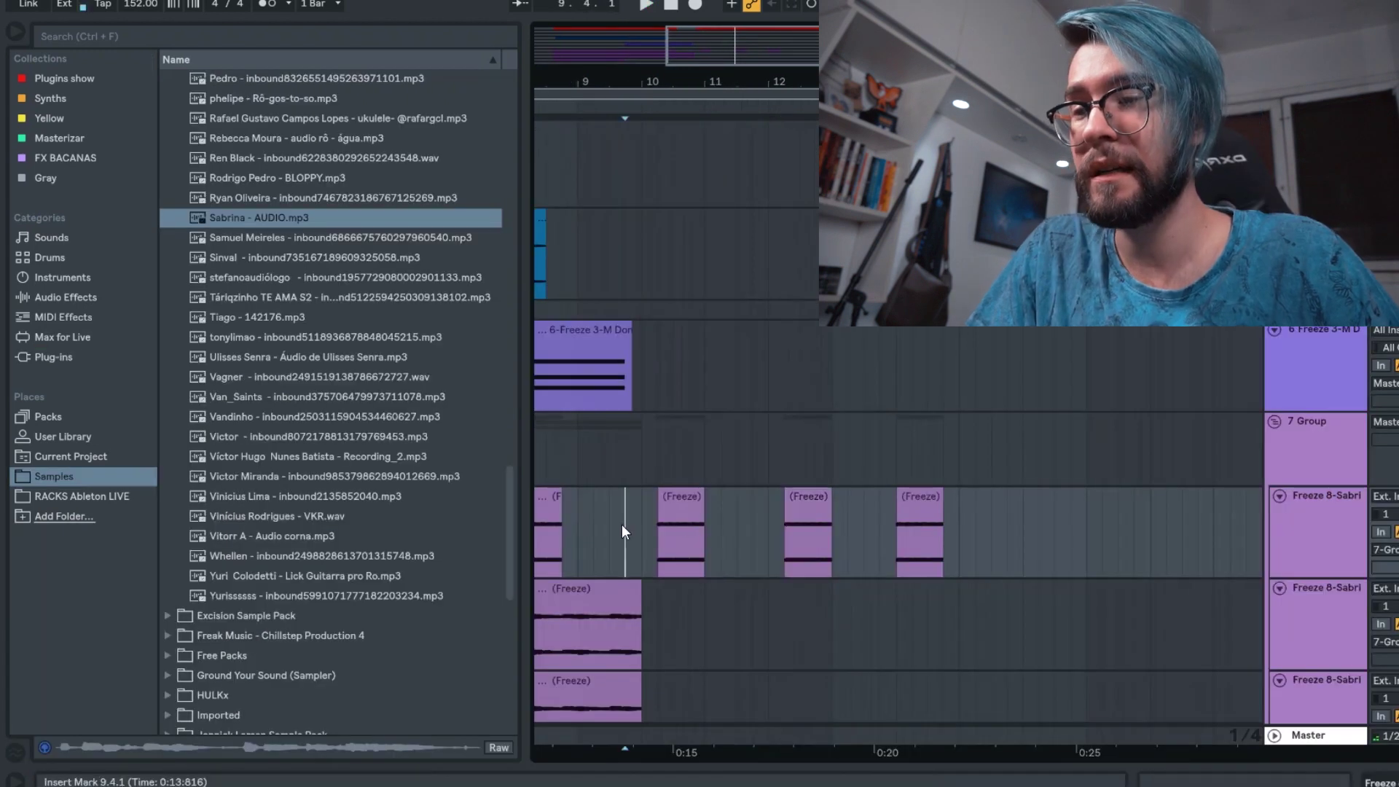
pyautogui.press('space')
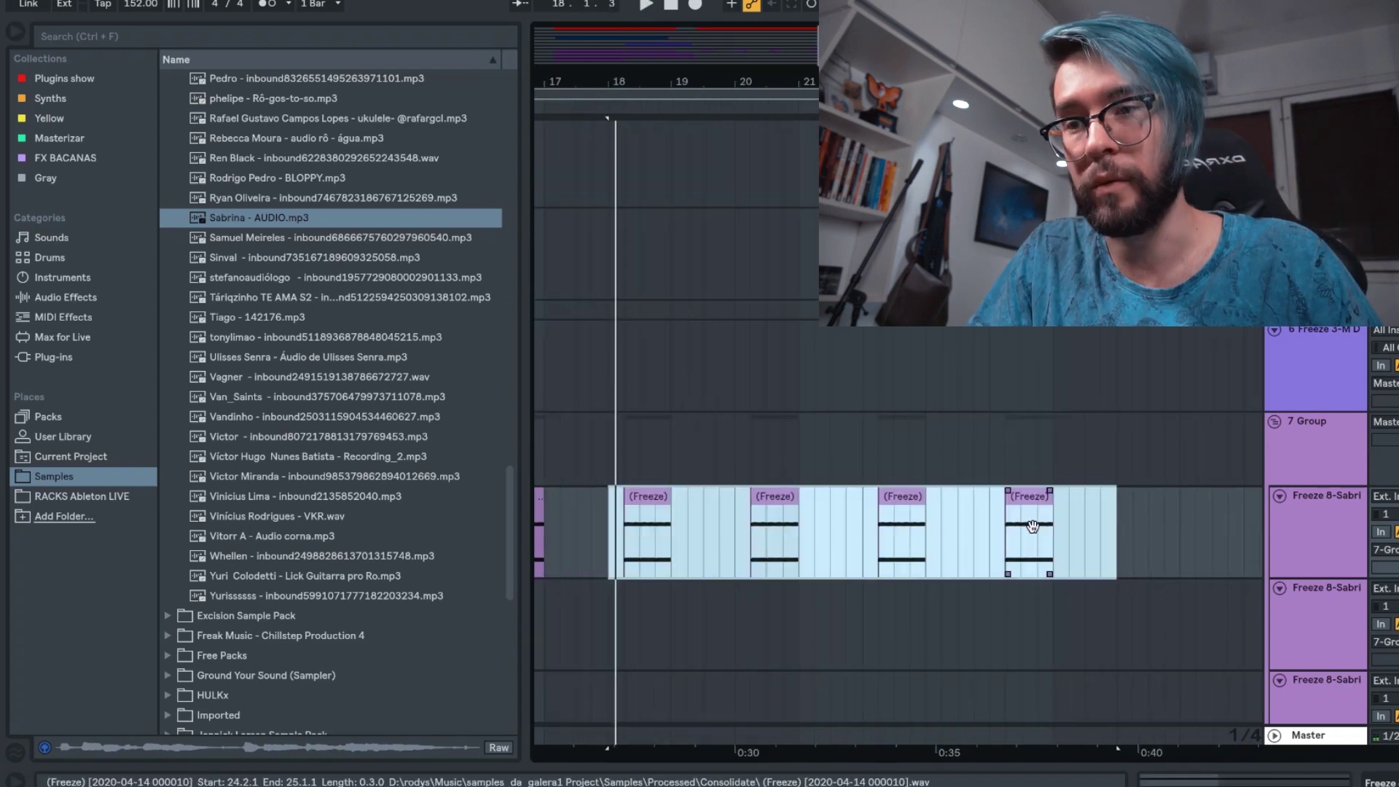
pyautogui.doubleClick(1032, 526)
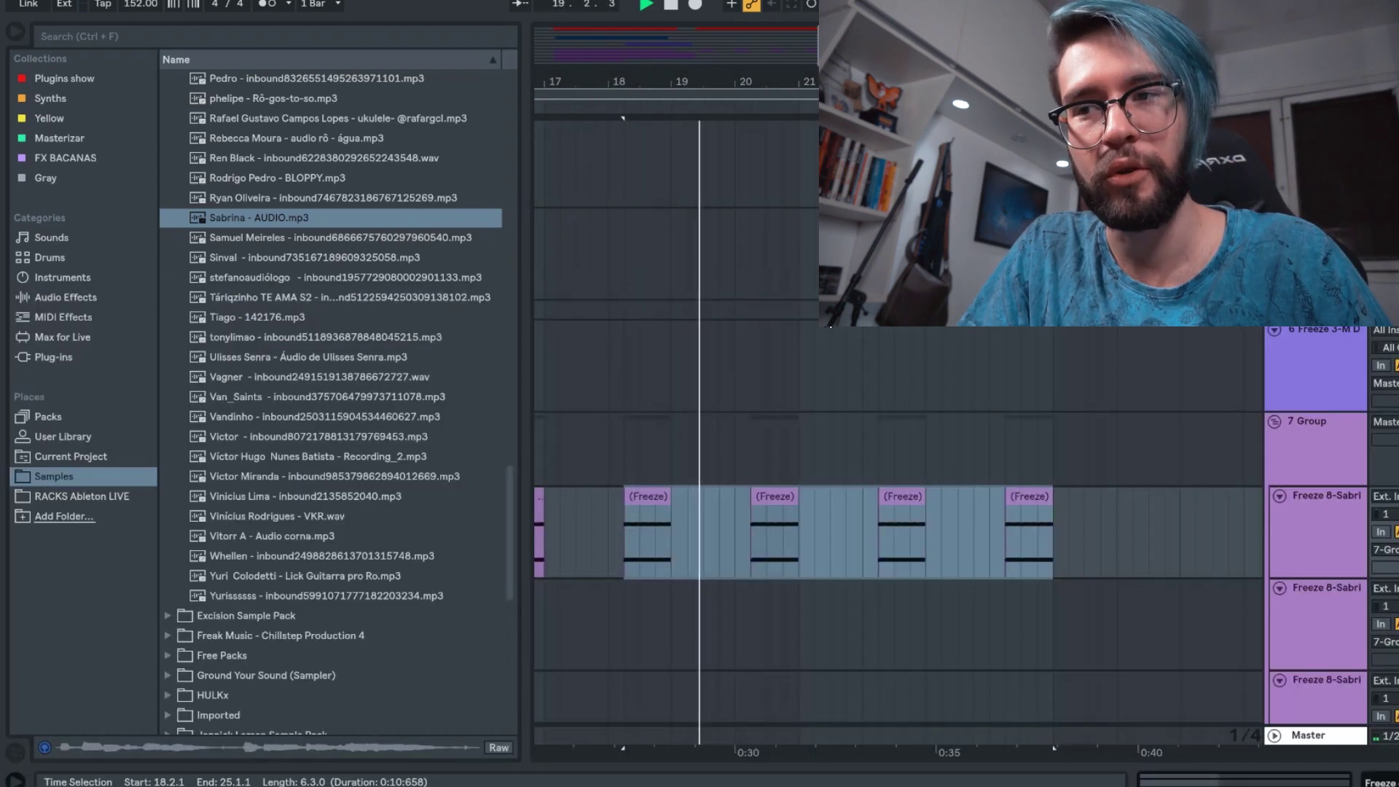
pyautogui.press('space')
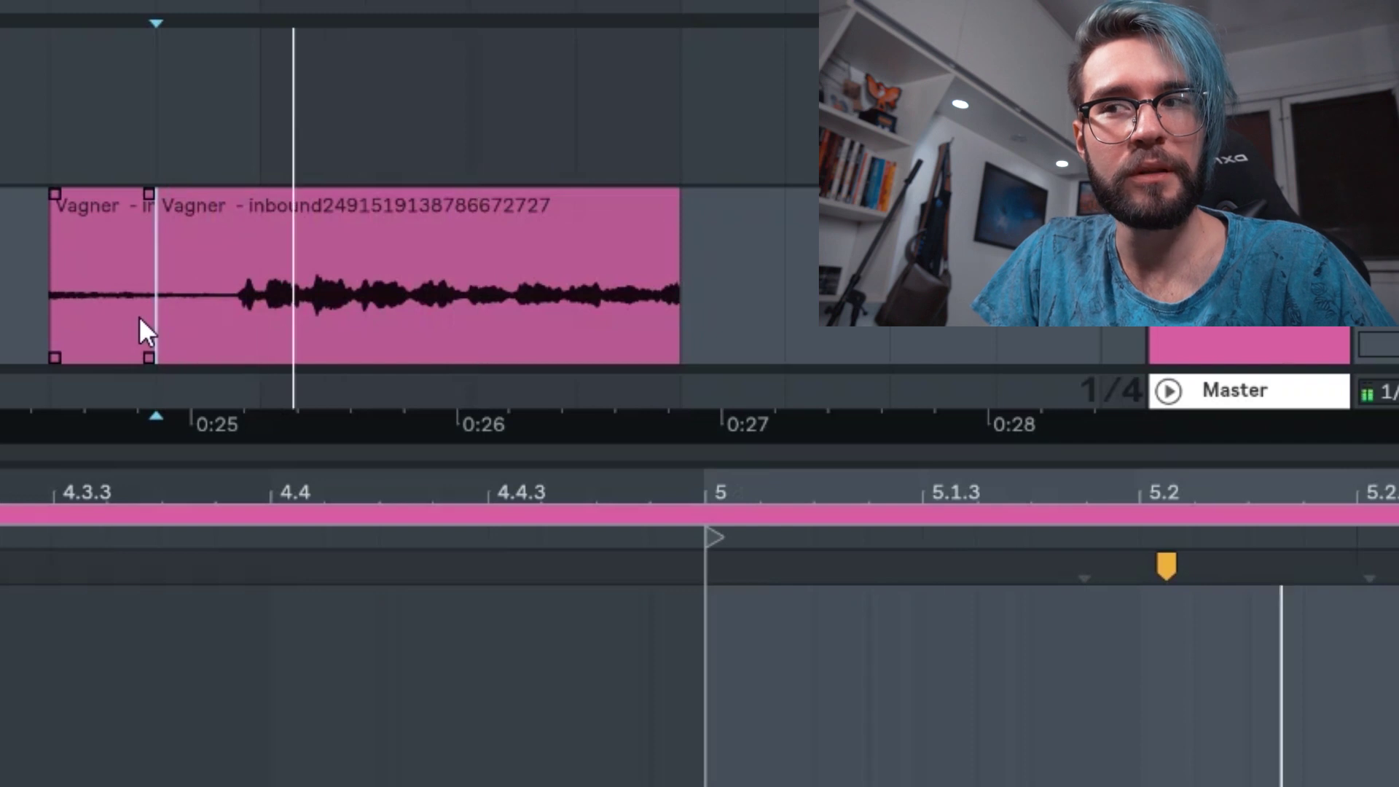
pyautogui.press('space')
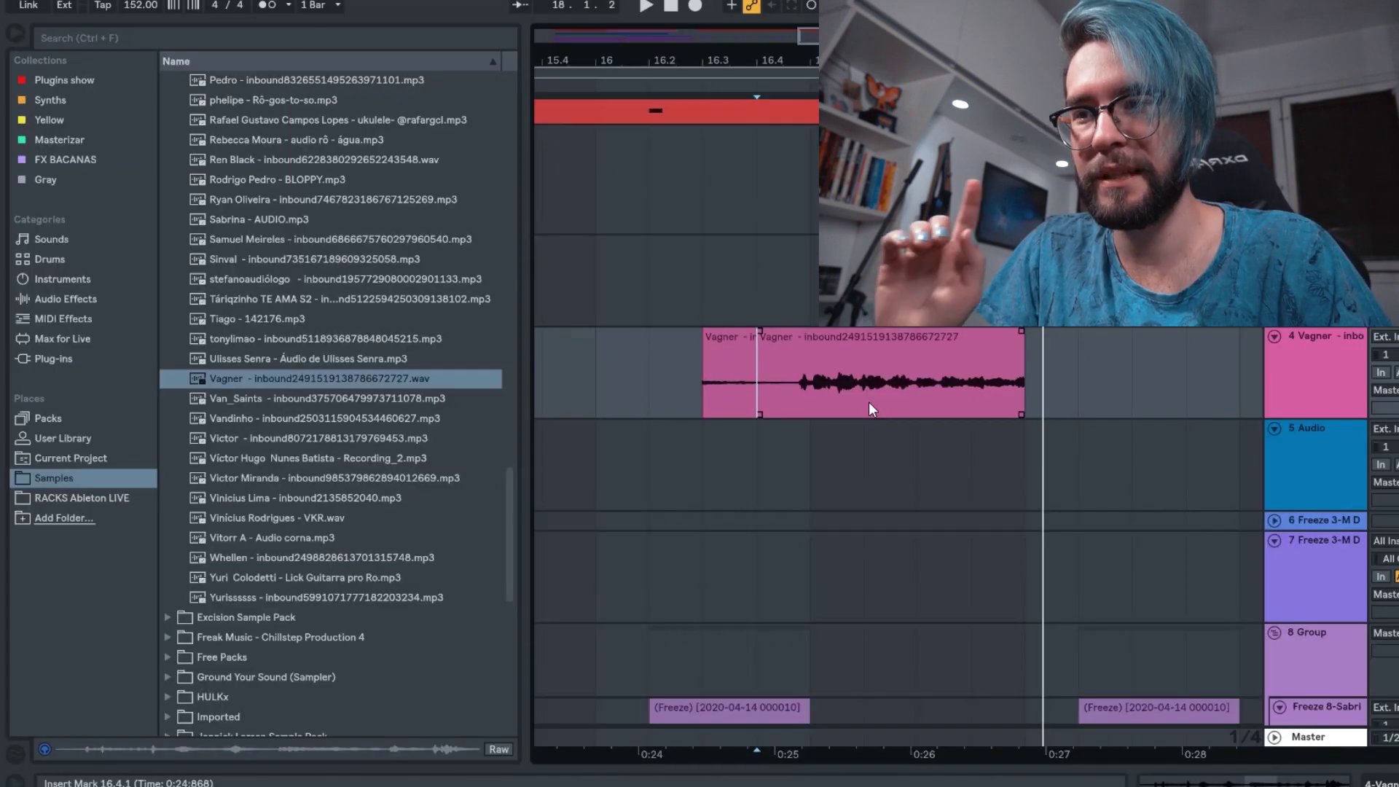
pyautogui.doubleClick(789, 382)
pyautogui.press('space')
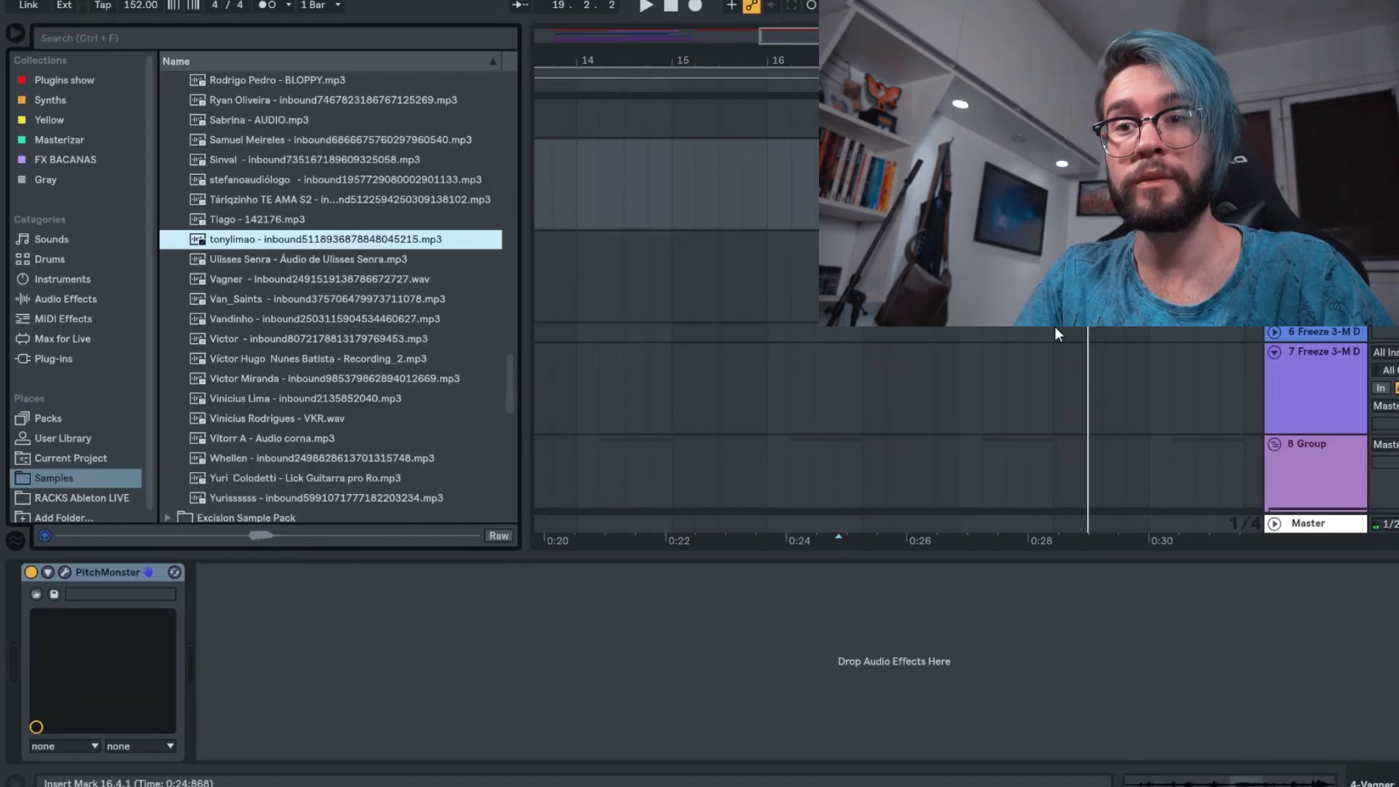
# Place inbound5118936878848045215.mp3 on a new audio track at bar 16.2 and reverse the clip
pyautogui.click(1055, 332)
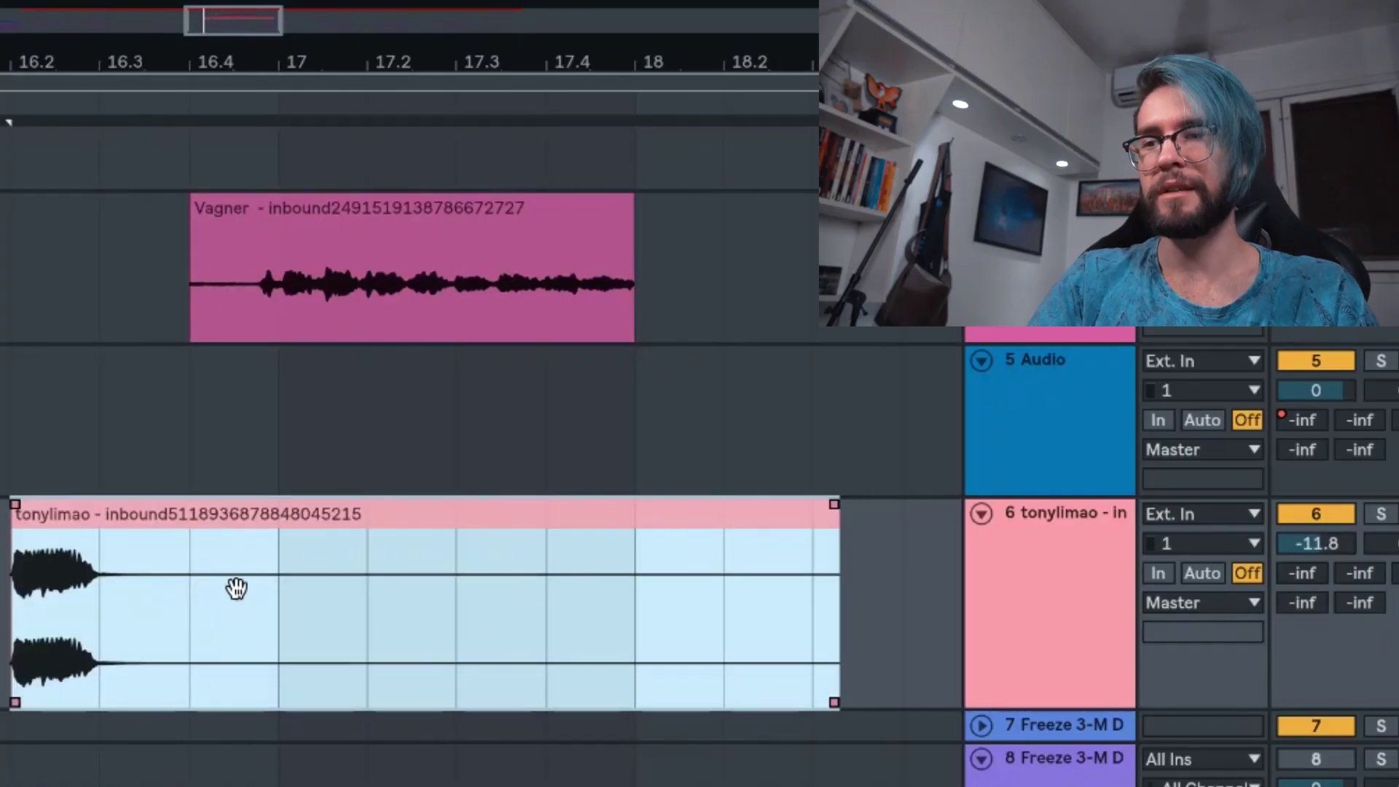
pyautogui.press('r')
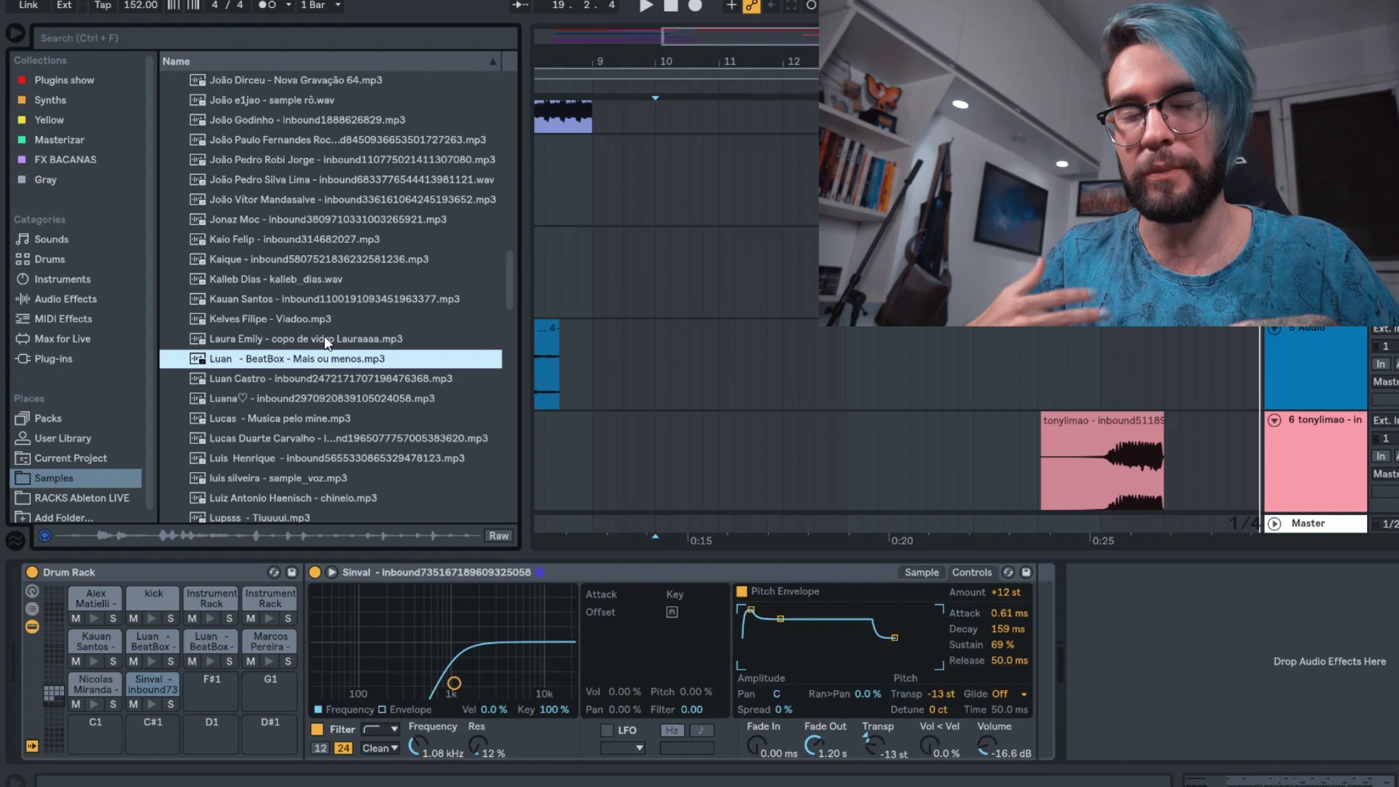
# Place sample rô.wav at bar 9 on a new audio track
pyautogui.scroll(5, 251, 407)
pyautogui.click(251, 405)
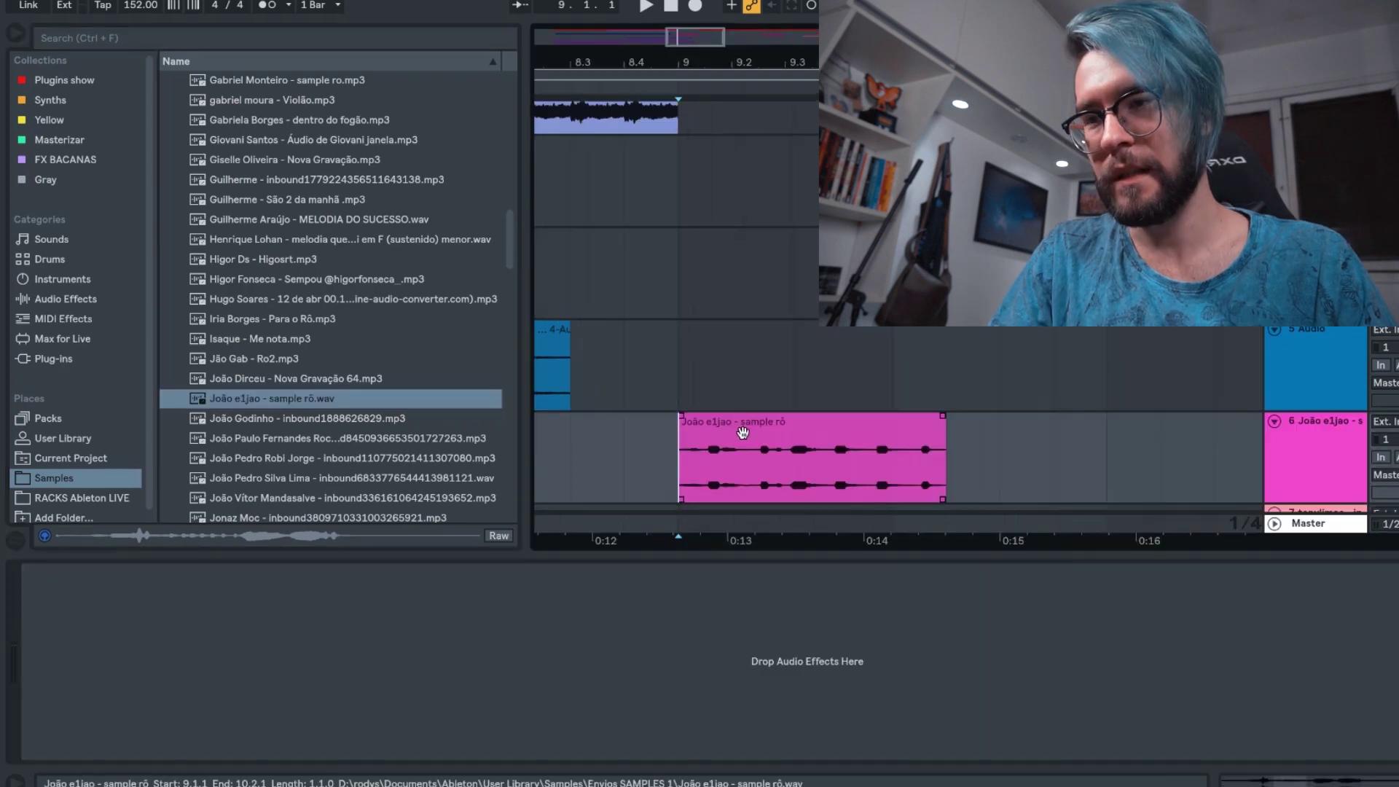
pyautogui.click(711, 431)
pyautogui.press('z')
# Shift the warp marker between beats 1.3 and 1.3.3 of the sample rô clip slightly earlier during playback
pyautogui.scroll(-2, 728, 442)
pyautogui.doubleClick(728, 442)
pyautogui.press('space')
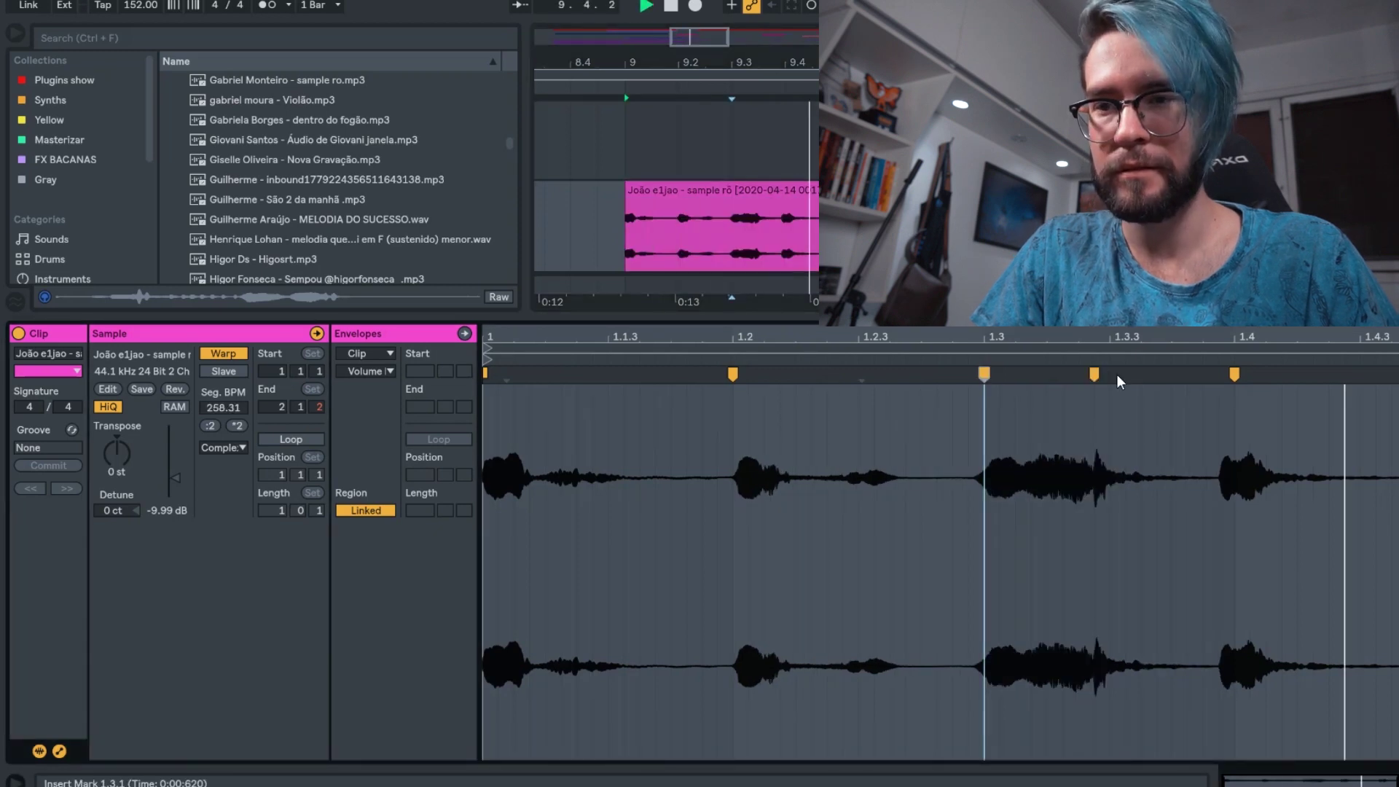
pyautogui.moveTo(1092, 377); pyautogui.dragTo(1057, 382)
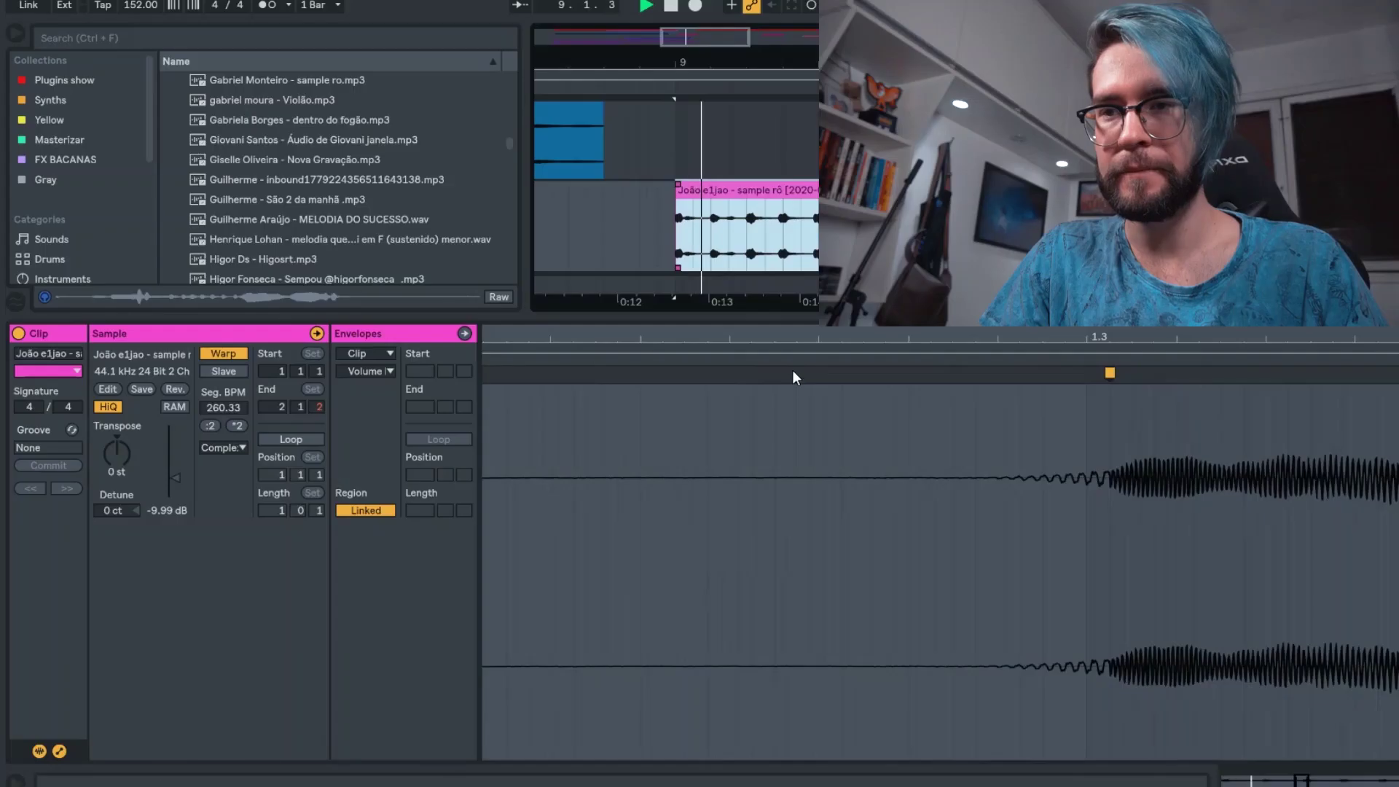
pyautogui.scroll(-5, 761, 394)
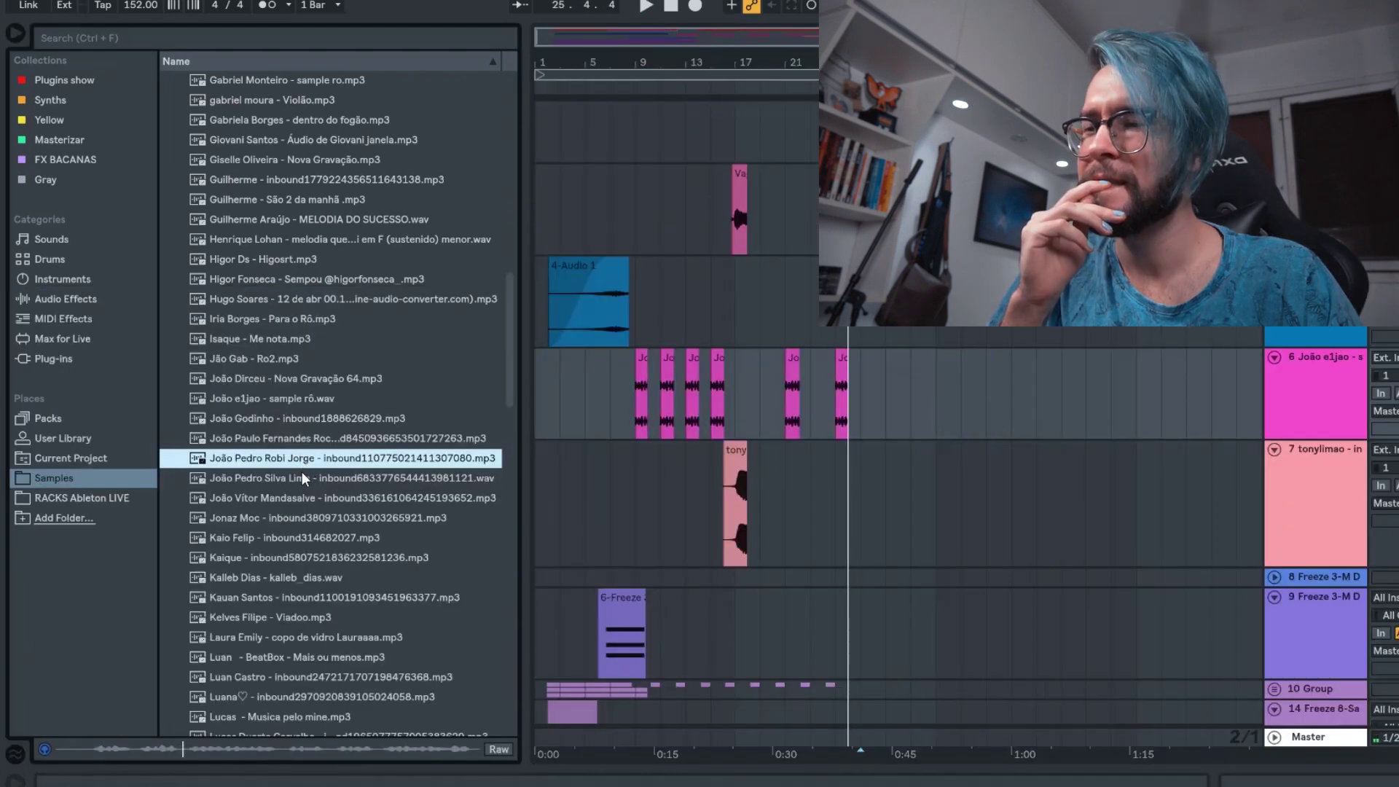
# Place inbound110775021411307080.mp3 on a new audio track near bar 17.3 and repeat the trimmed clip along the following bars
pyautogui.rightClick(1344, 375)
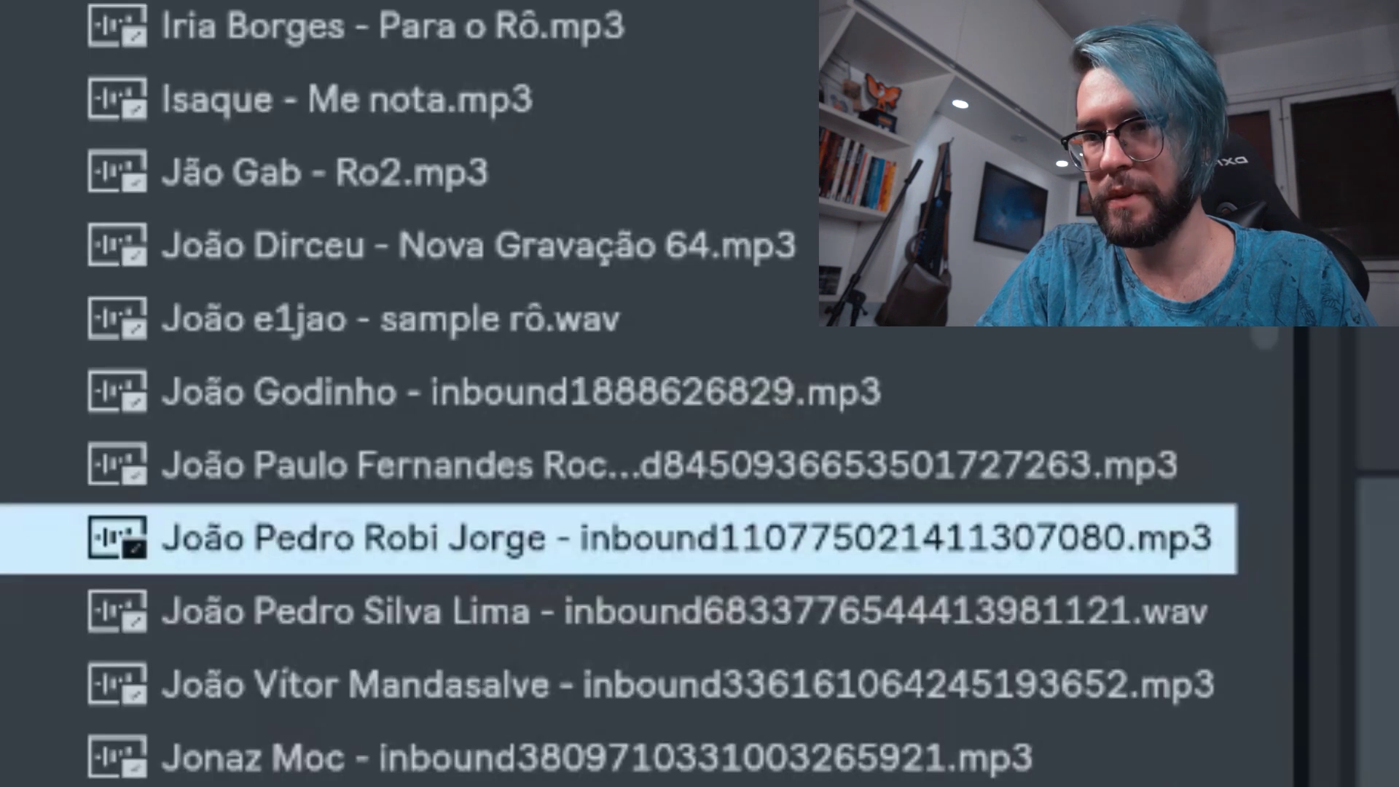
pyautogui.moveTo(685, 539); pyautogui.dragTo(787, 502)
pyautogui.scroll(3, 785, 499)
pyautogui.click(786, 497)
pyautogui.scroll(5, 785, 496)
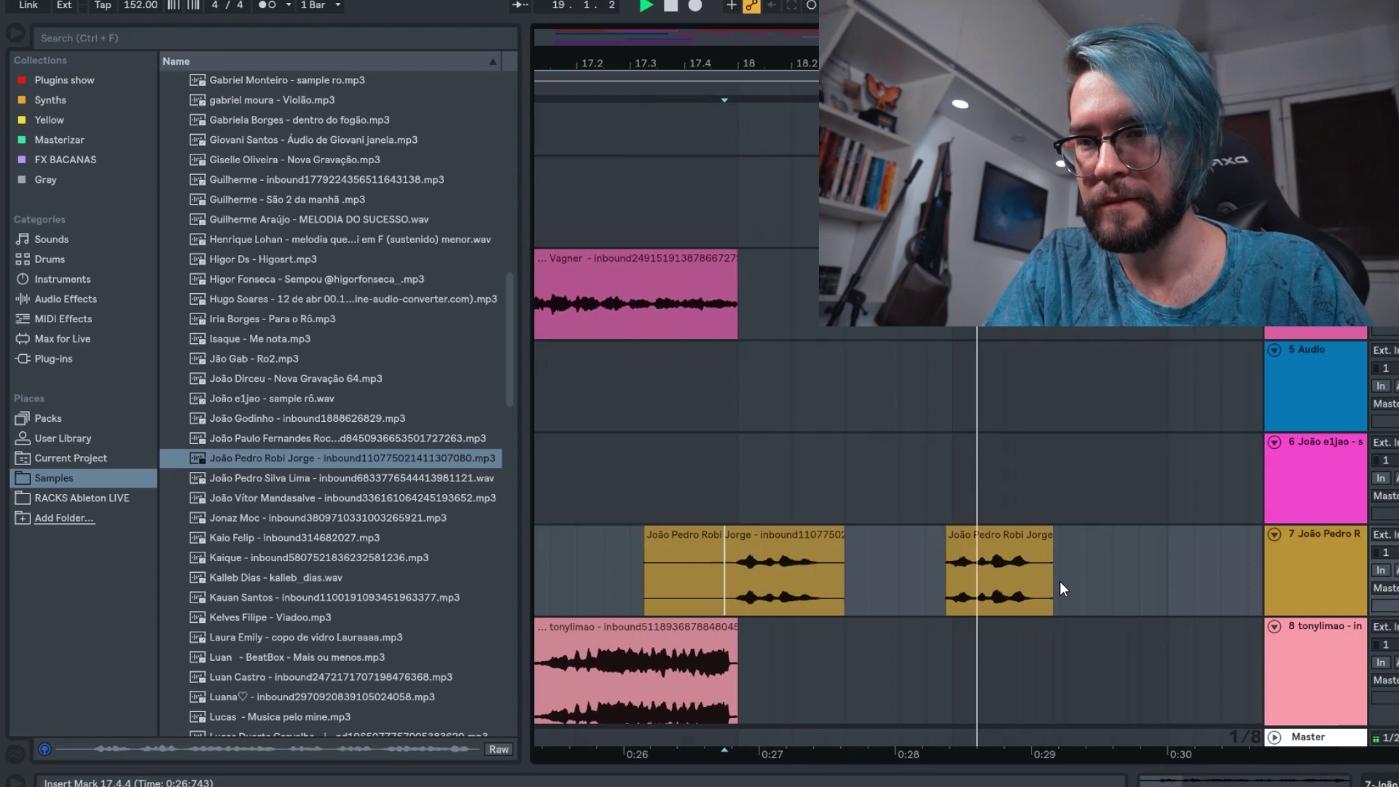
pyautogui.moveTo(762, 577); pyautogui.dragTo(1069, 576)
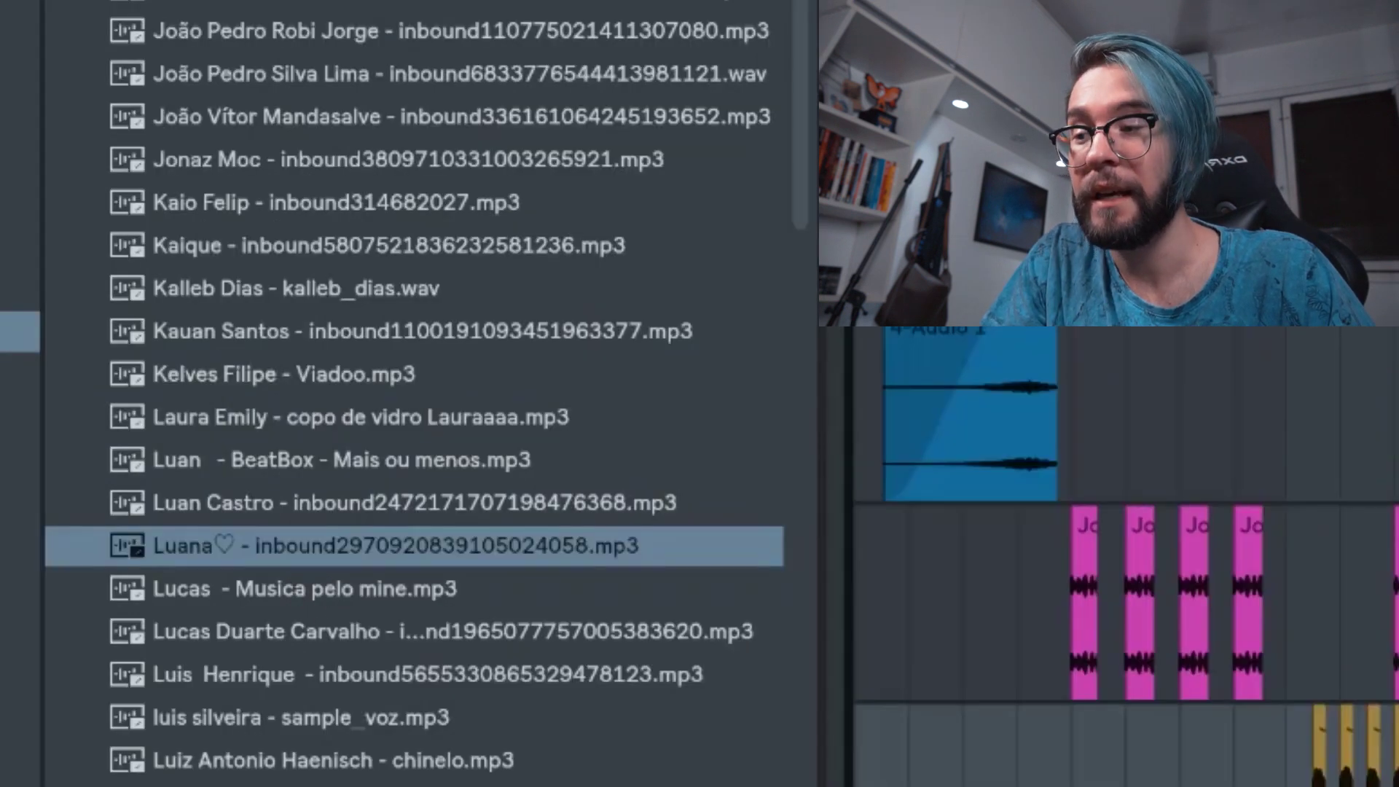
pyautogui.scroll(3, 1125, 554)
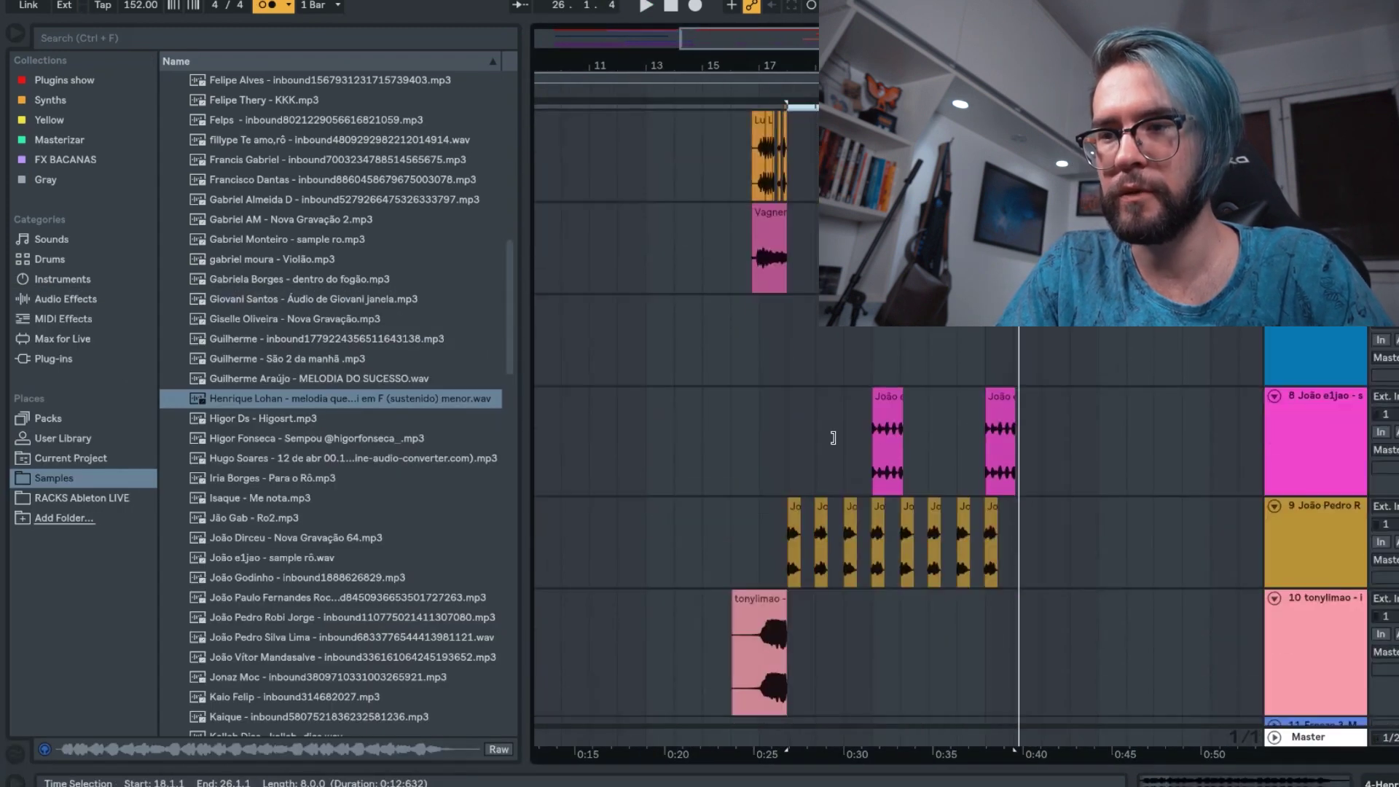
# Place MELODIA DO SUCESSO.wav at bar 9 on a new audio track and play it back
pyautogui.scroll(-5, 833, 437)
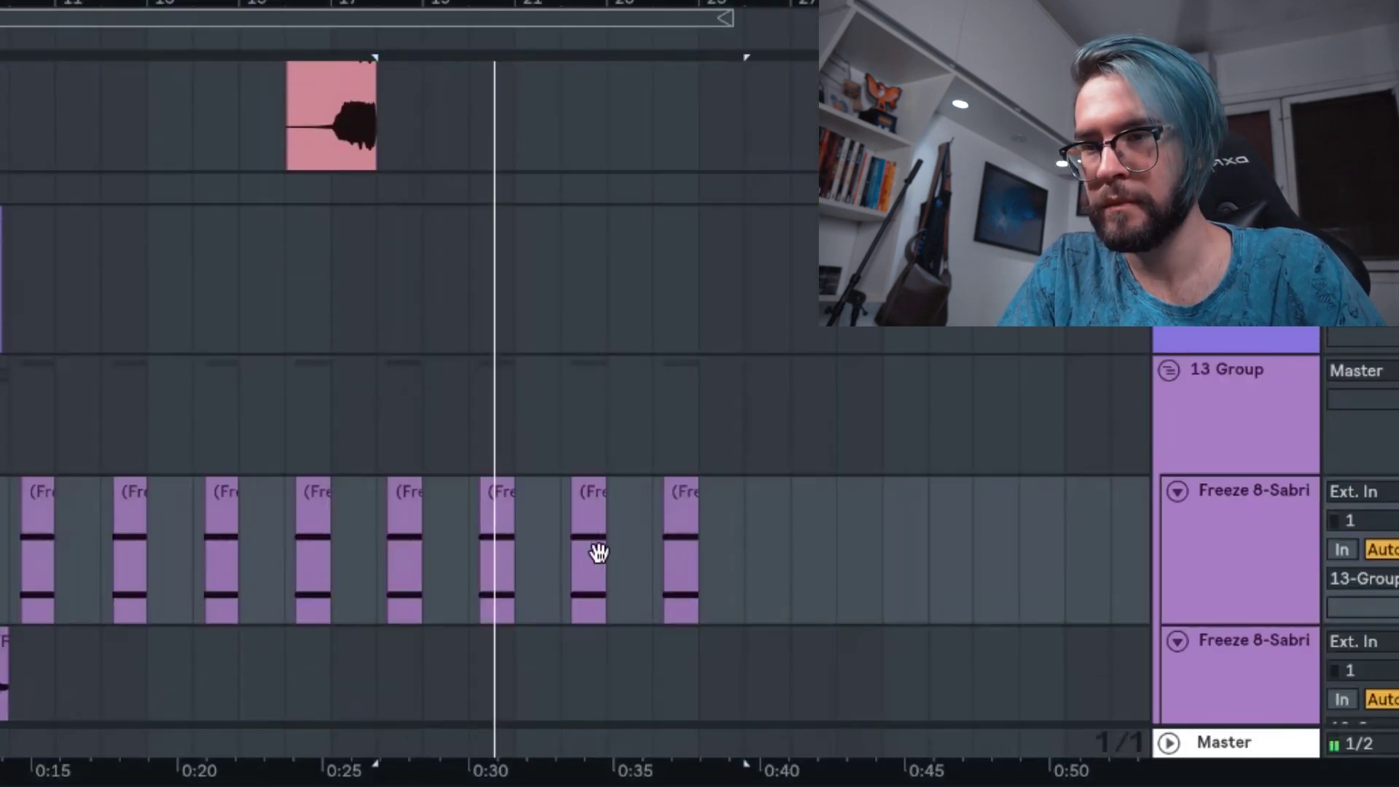
pyautogui.click(974, 602)
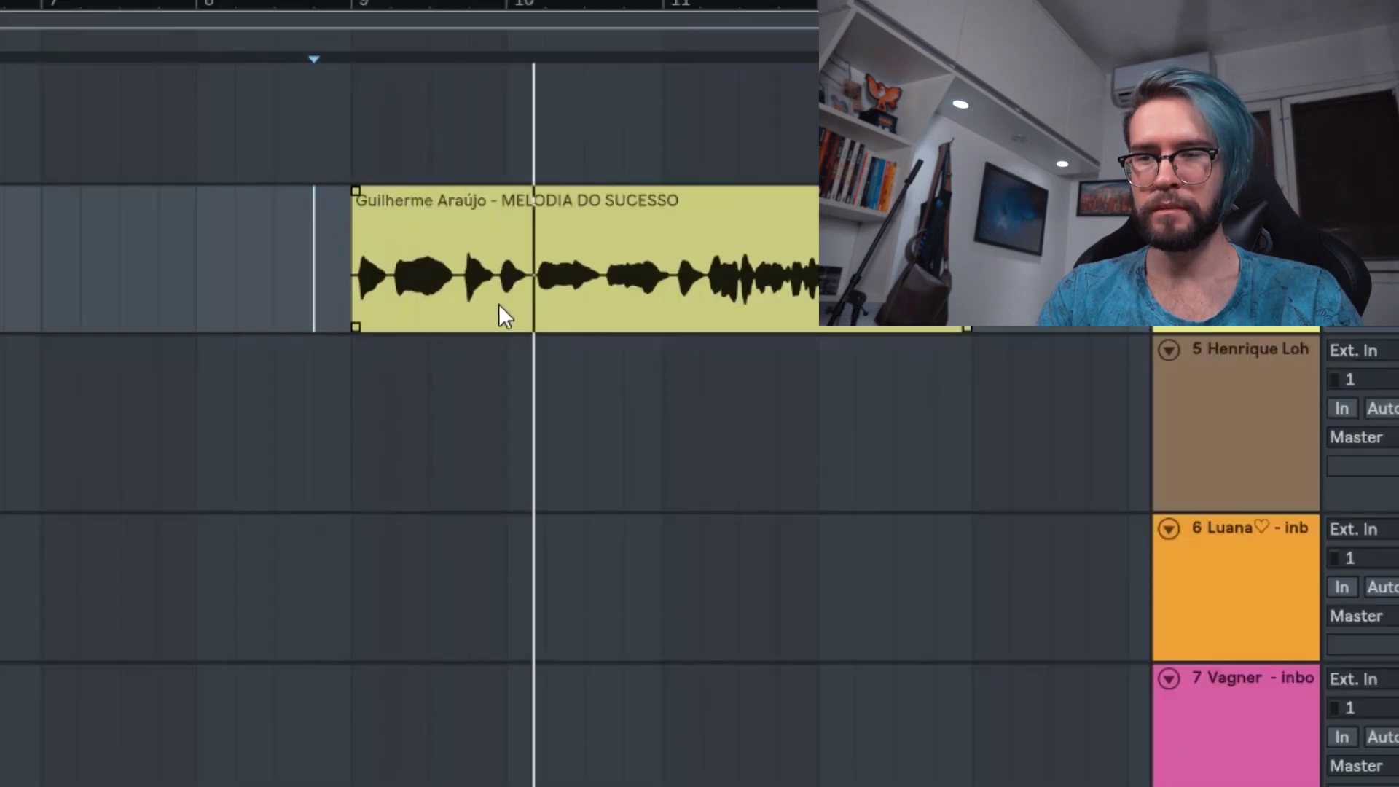
# Add a four-bar Freeze clip at bar 10 on the second track of the Freeze group
pyautogui.keyDown('ctrl'); pyautogui.scroll(3, 496, 269); pyautogui.keyUp('ctrl')
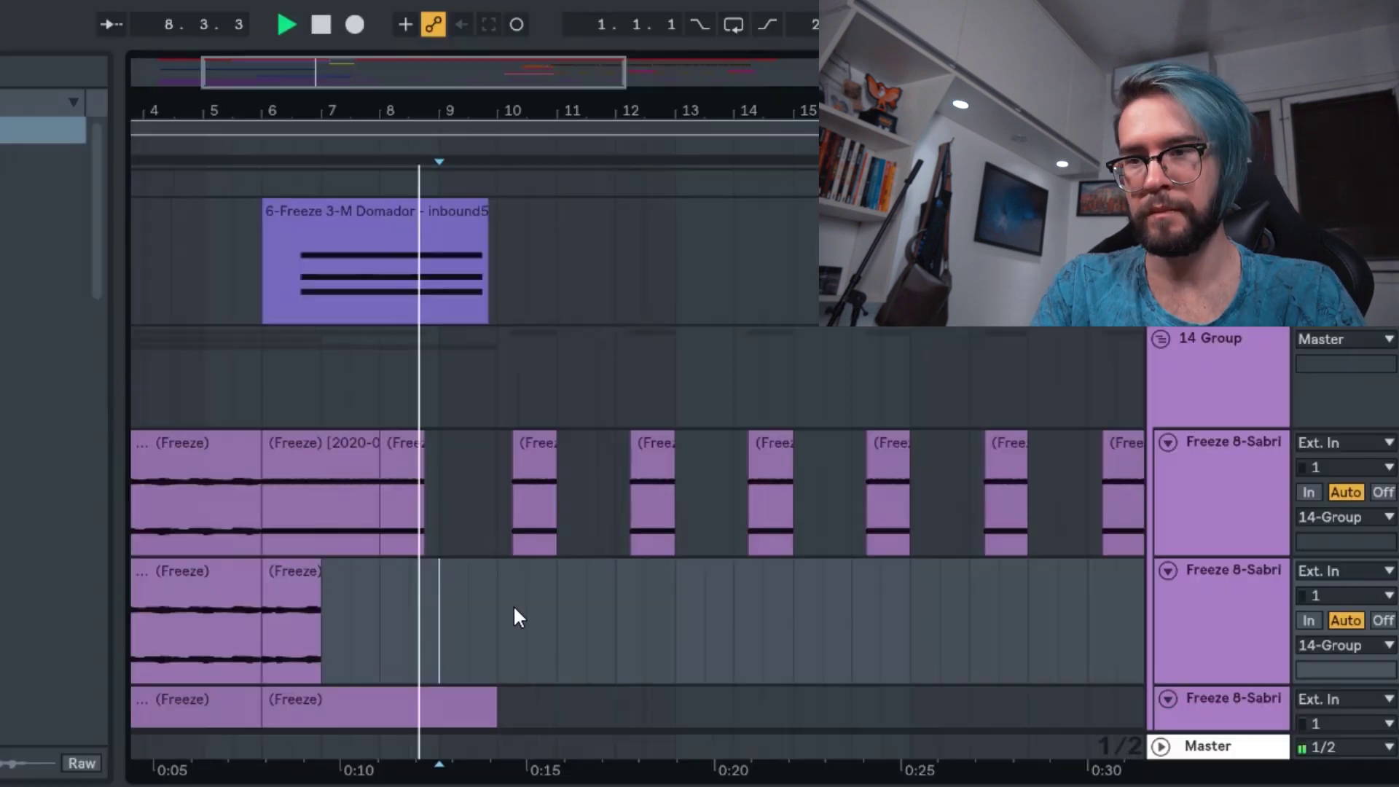
pyautogui.scroll(3, 496, 608)
pyautogui.click(487, 618)
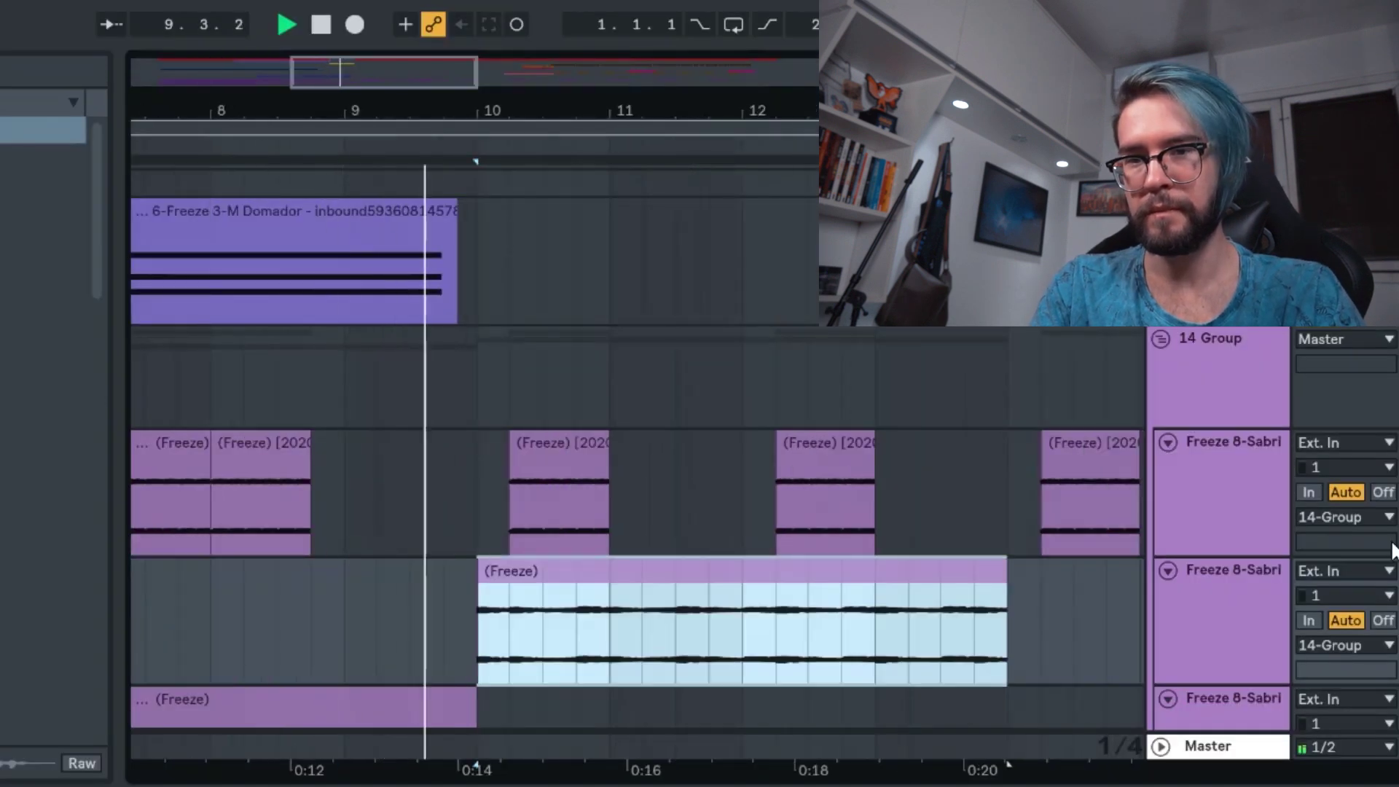
pyautogui.click(1394, 550)
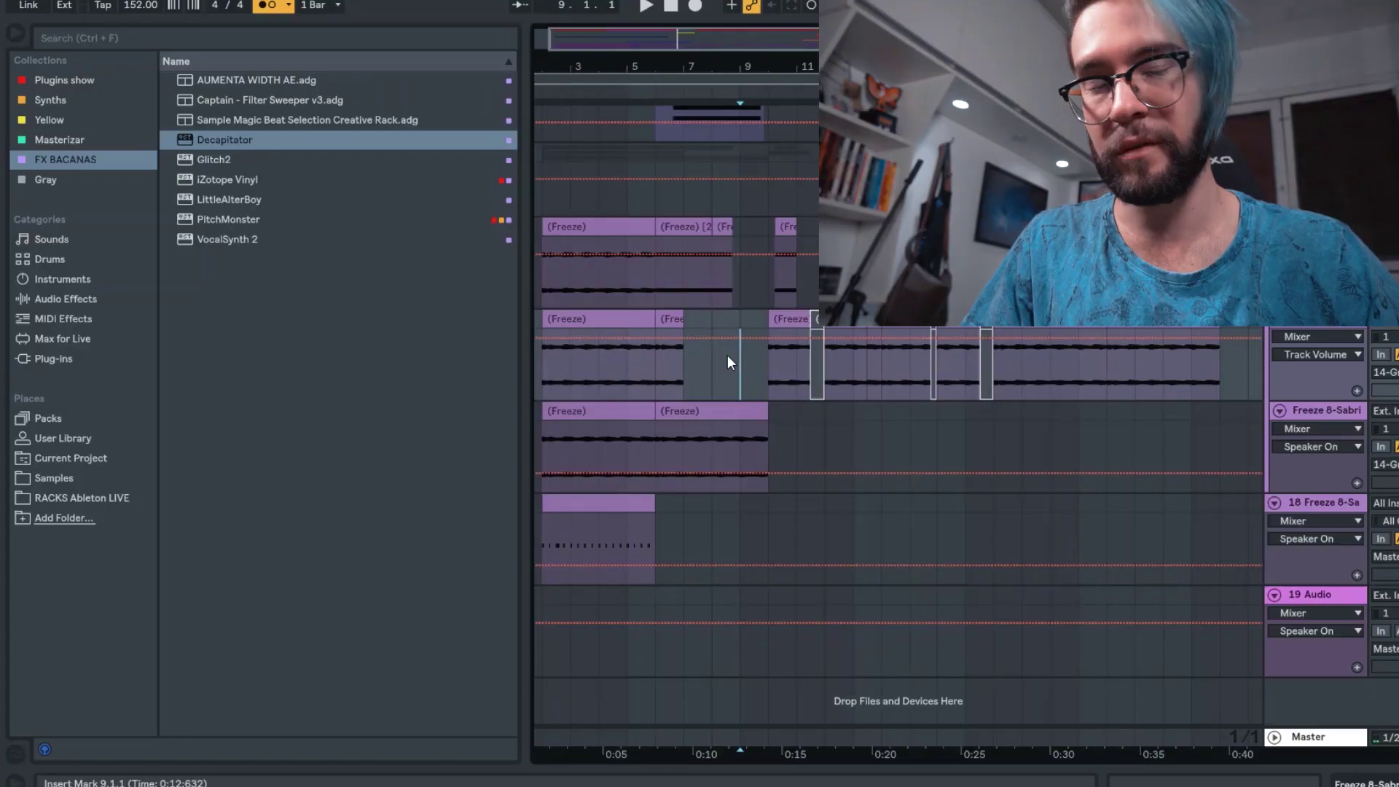
# Slice bombHasBeenPlanted.mp3 into four separate clips on its own audio track and play them back
pyautogui.click(696, 6)
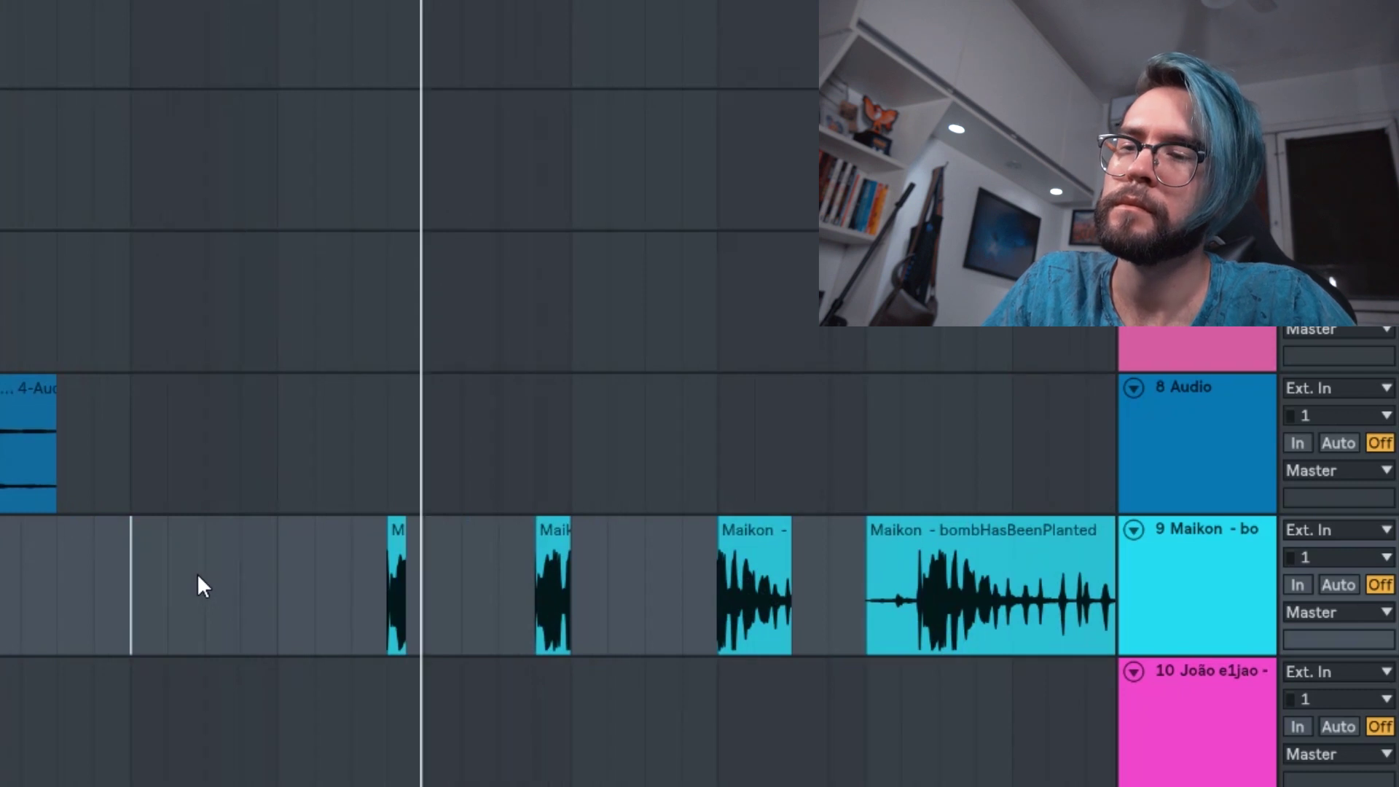
pyautogui.scroll(5, 490, 627)
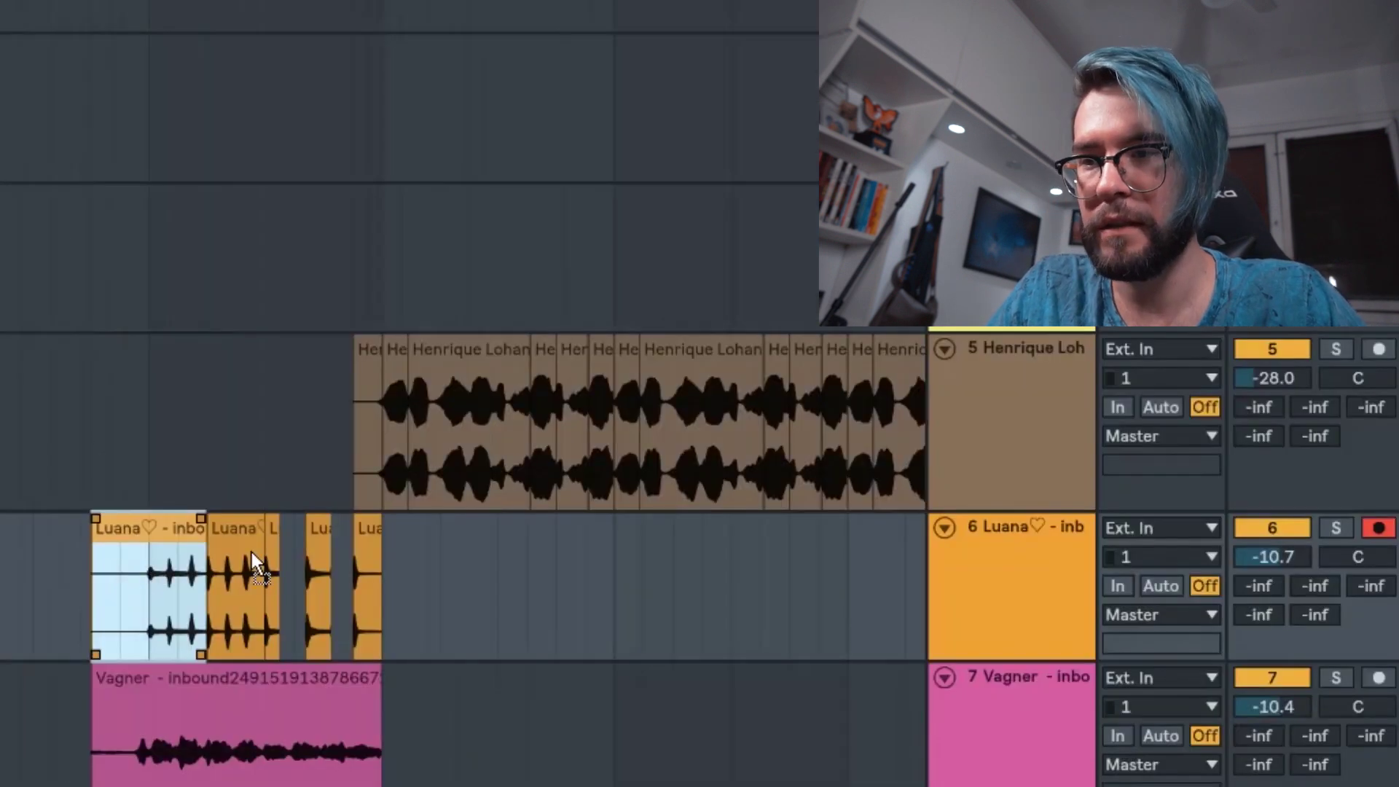
pyautogui.moveTo(255, 561); pyautogui.dragTo(624, 581)
pyautogui.hotkey('ctrl', 'z')
pyautogui.moveTo(266, 591); pyautogui.dragTo(565, 608)
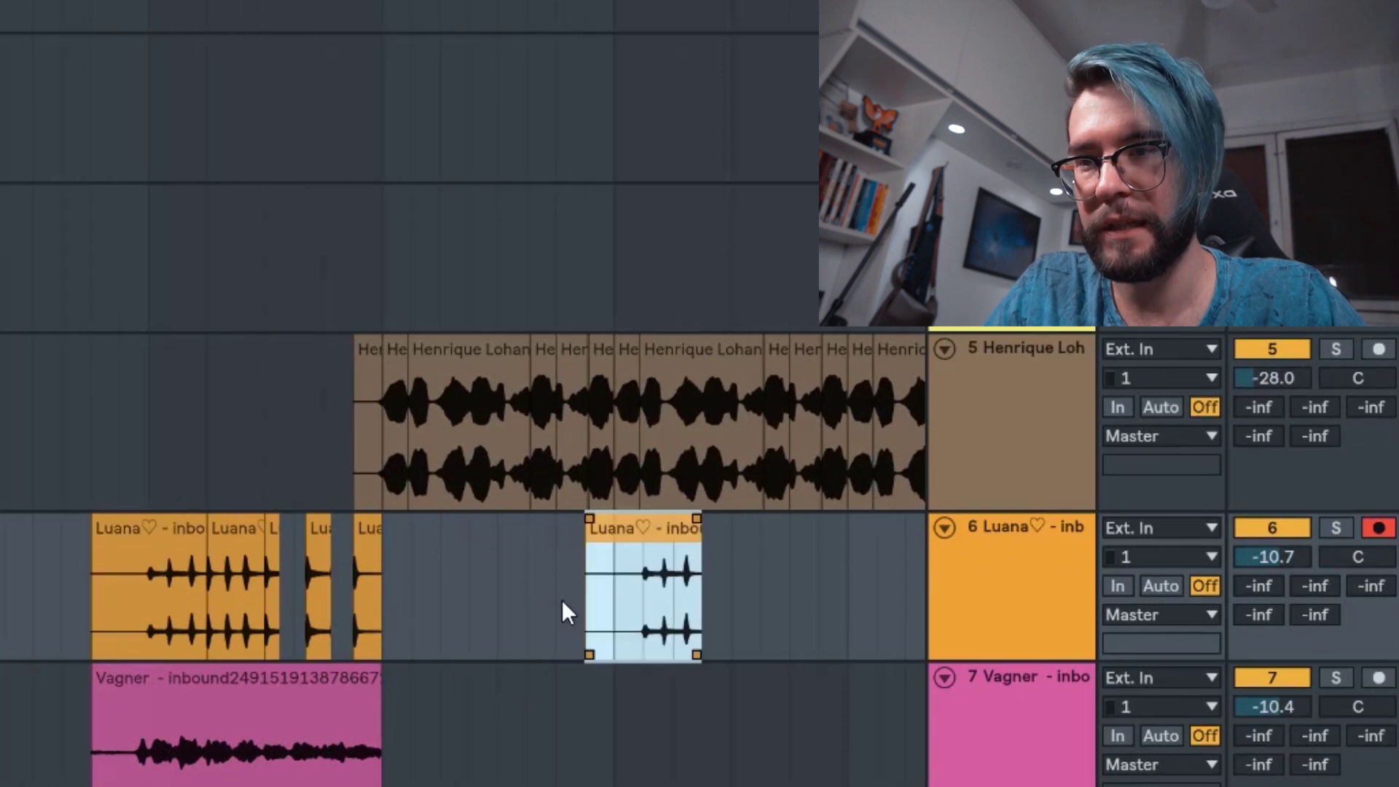
pyautogui.press('+')
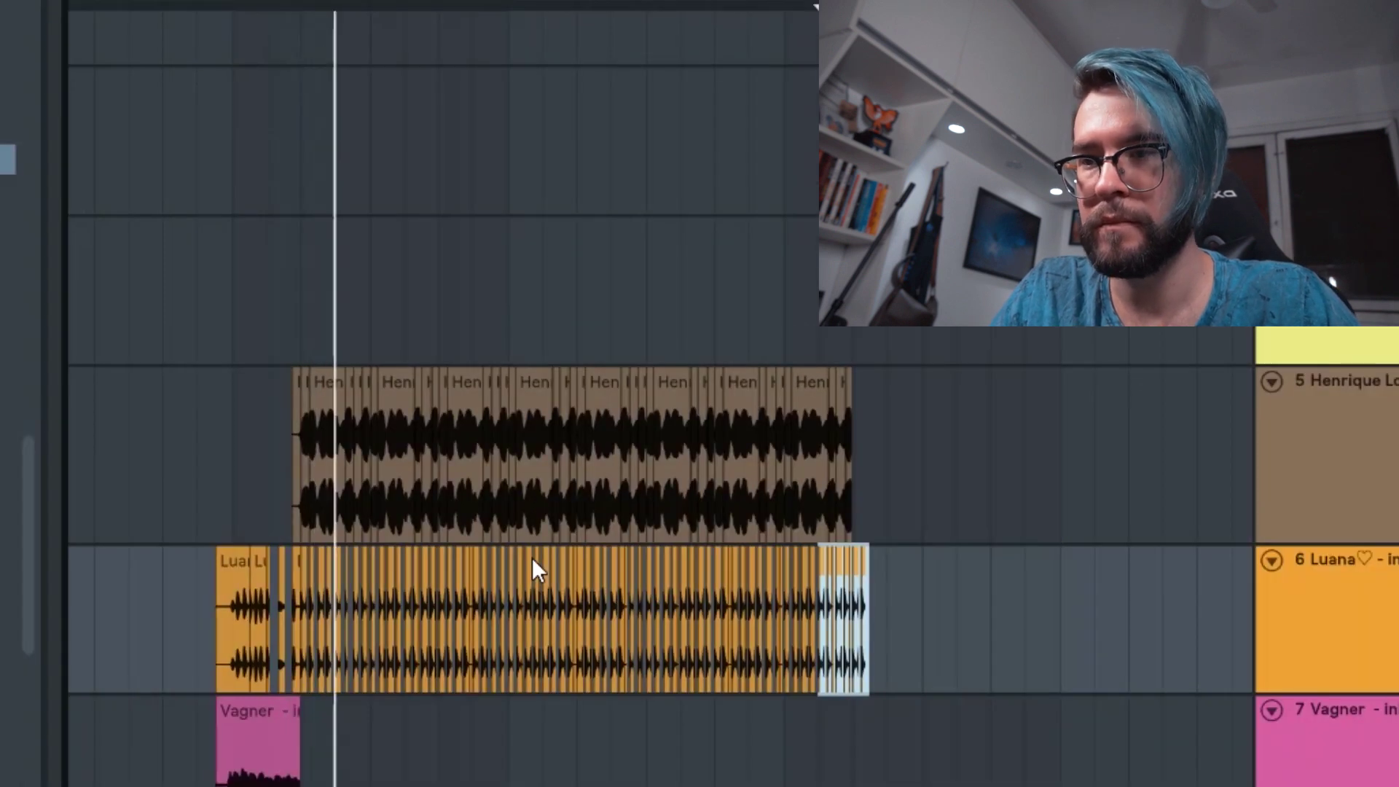
pyautogui.click(1338, 619)
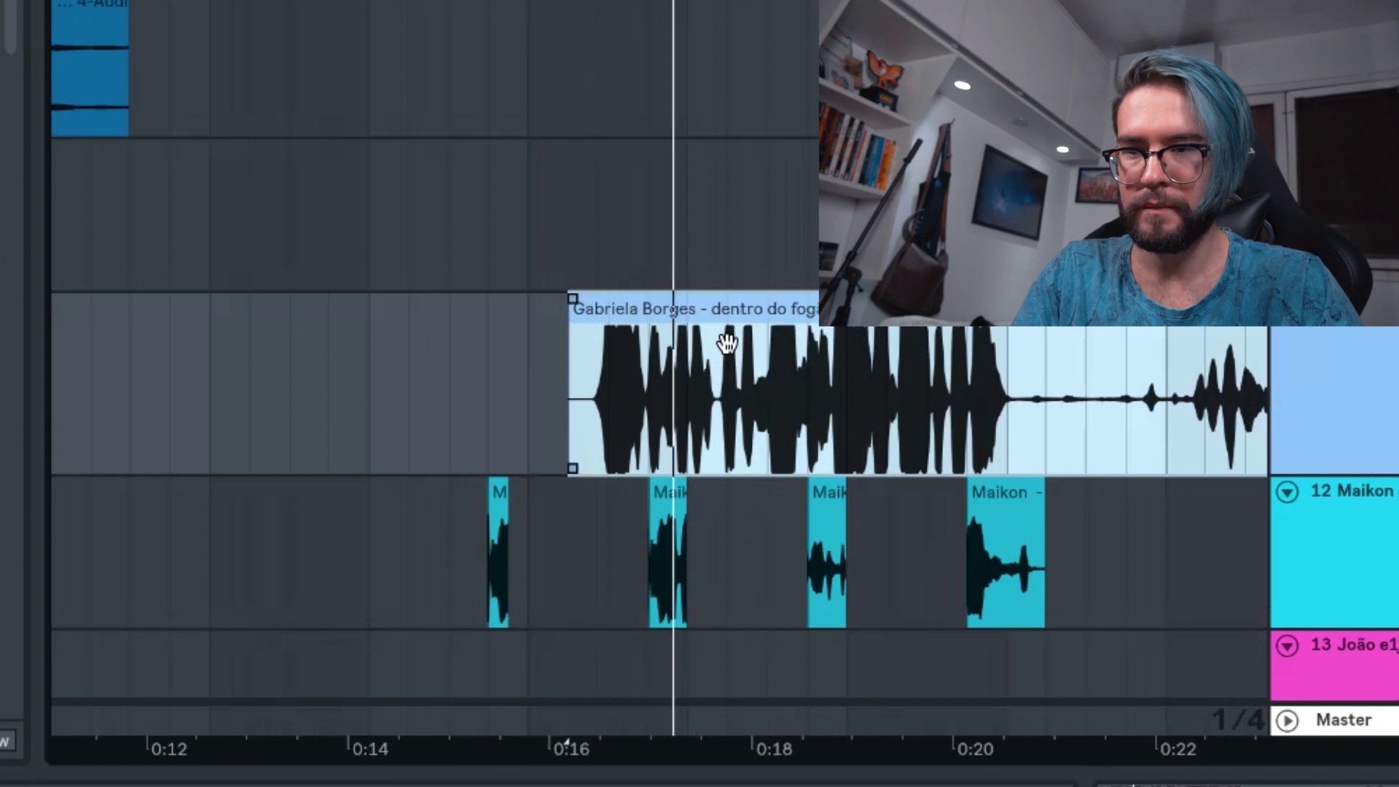
# Split the dentro do fogão clip into slices and cut out its middle section, leaving a gap
pyautogui.scroll(3, 728, 343)
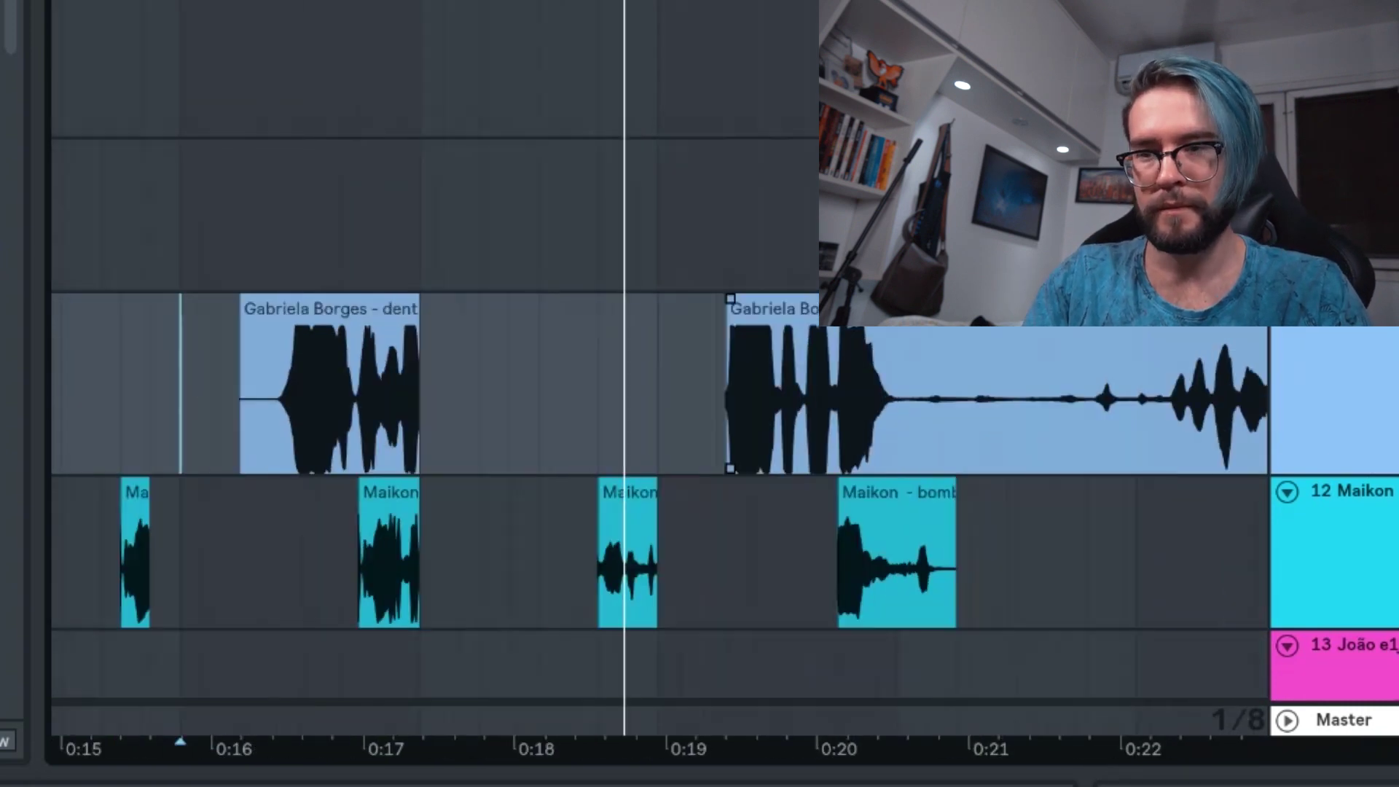
pyautogui.scroll(-3, 994, 337)
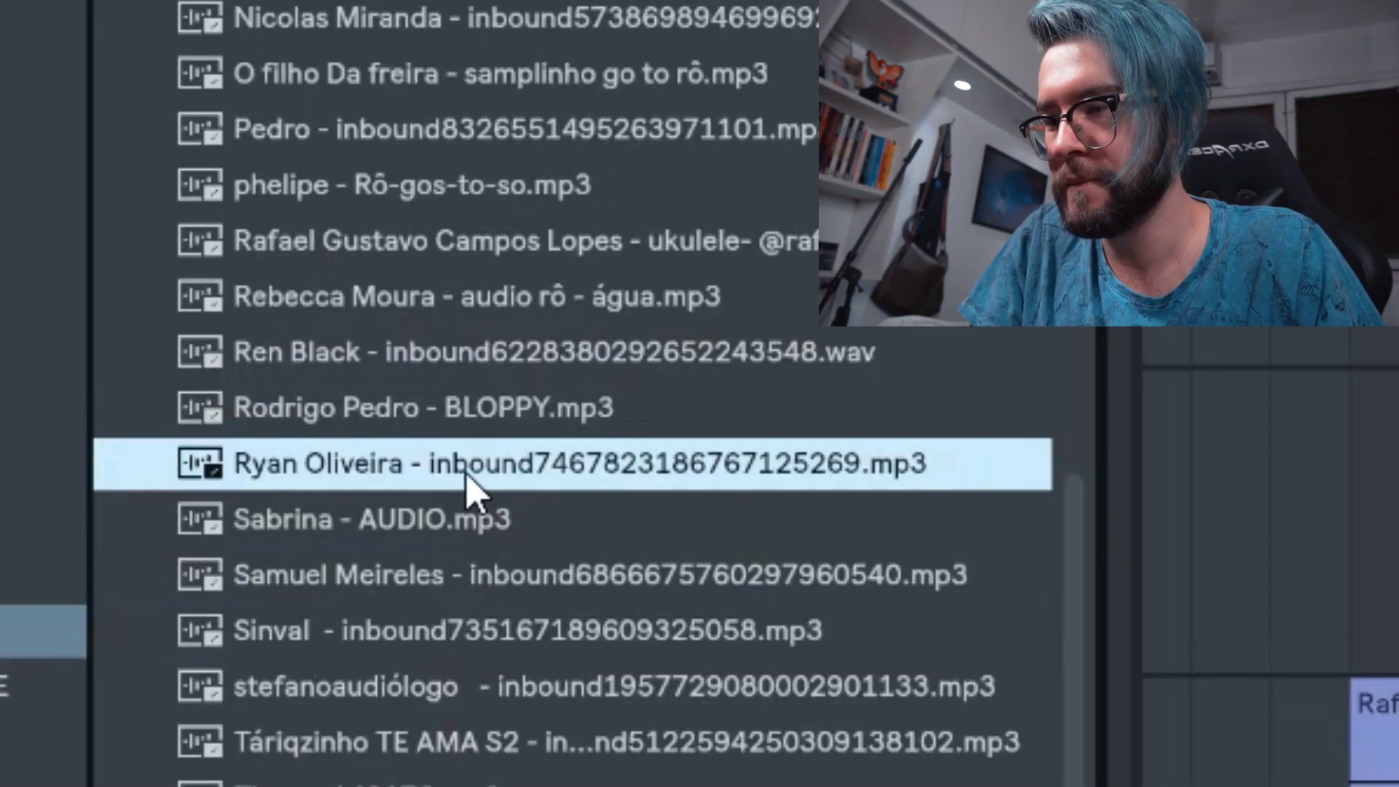
# Place inbound7467823186767125269.mp3 near bar 15.3 on the dentro do fogão track and play it back
pyautogui.moveTo(467, 474); pyautogui.dragTo(963, 442)
pyautogui.click(1032, 445)
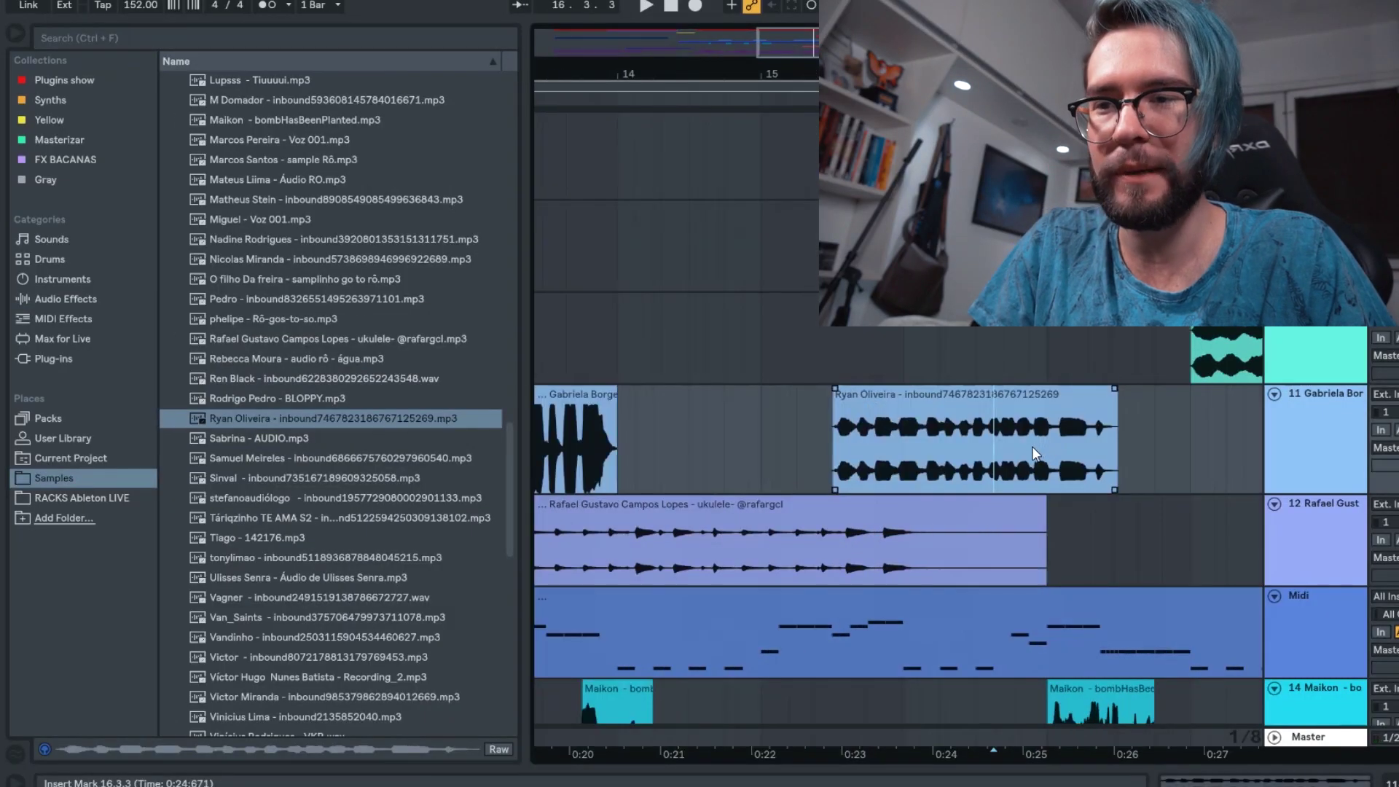
pyautogui.press('space')
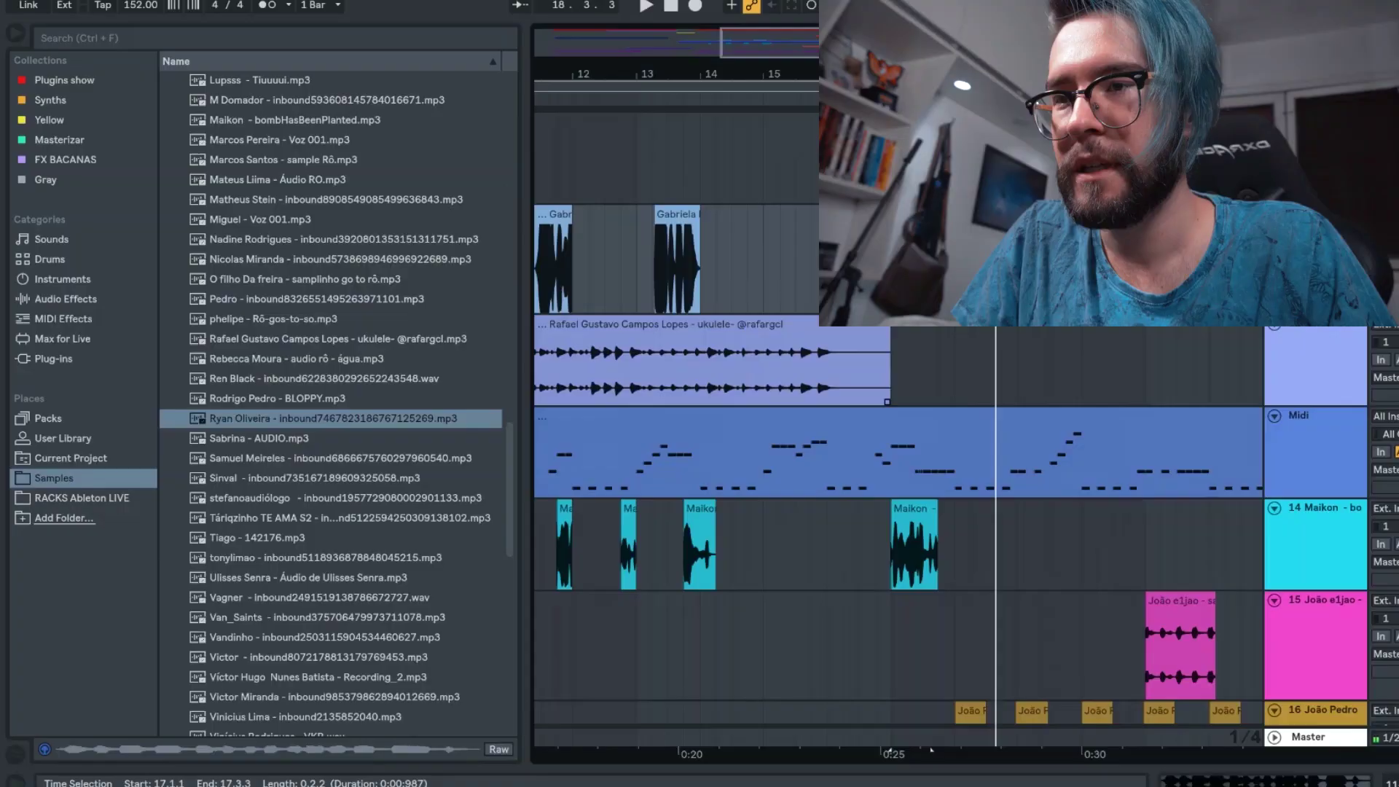
# Place Lick Guitarra pro Ro.mp3 around bar 8 on the empty audio track
pyautogui.scroll(2, 816, 425)
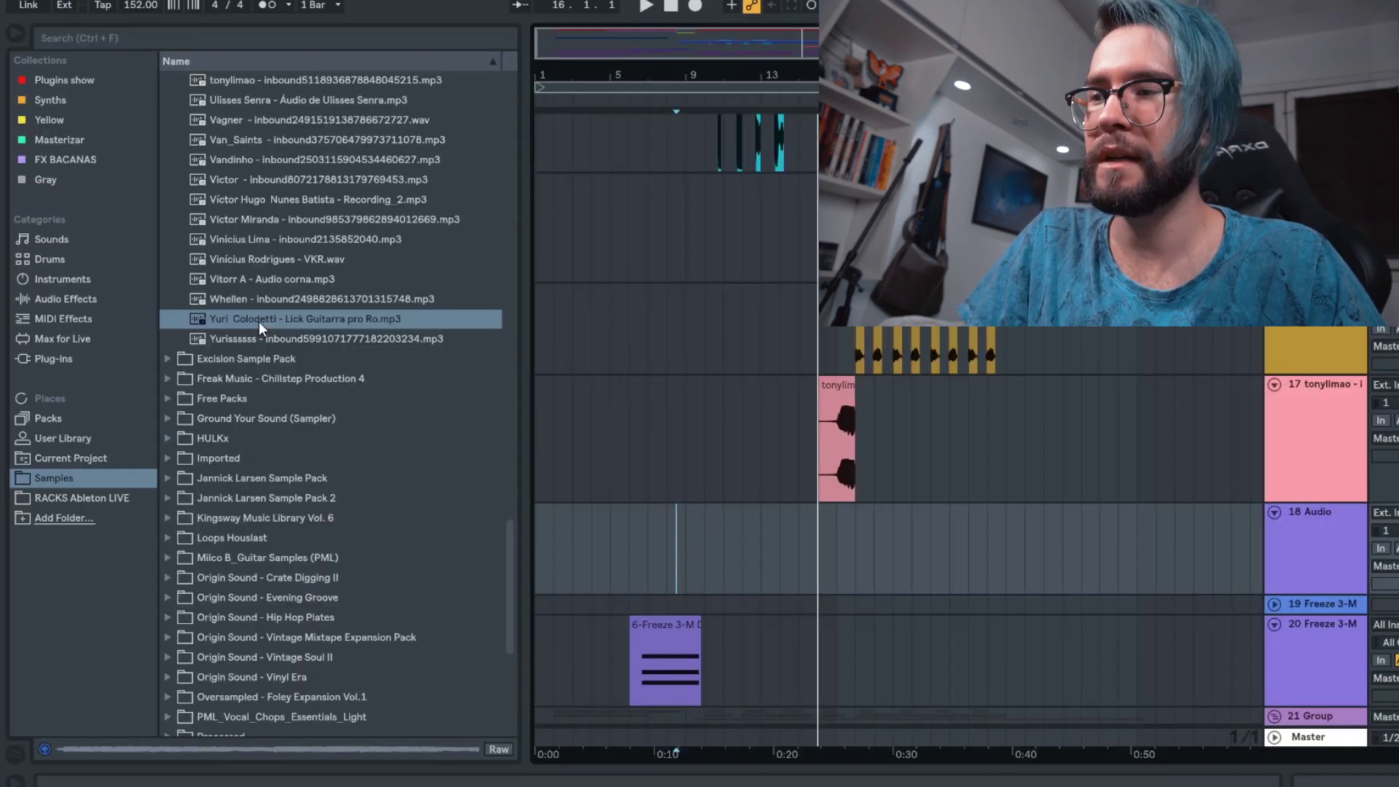
pyautogui.moveTo(259, 321); pyautogui.dragTo(672, 555)
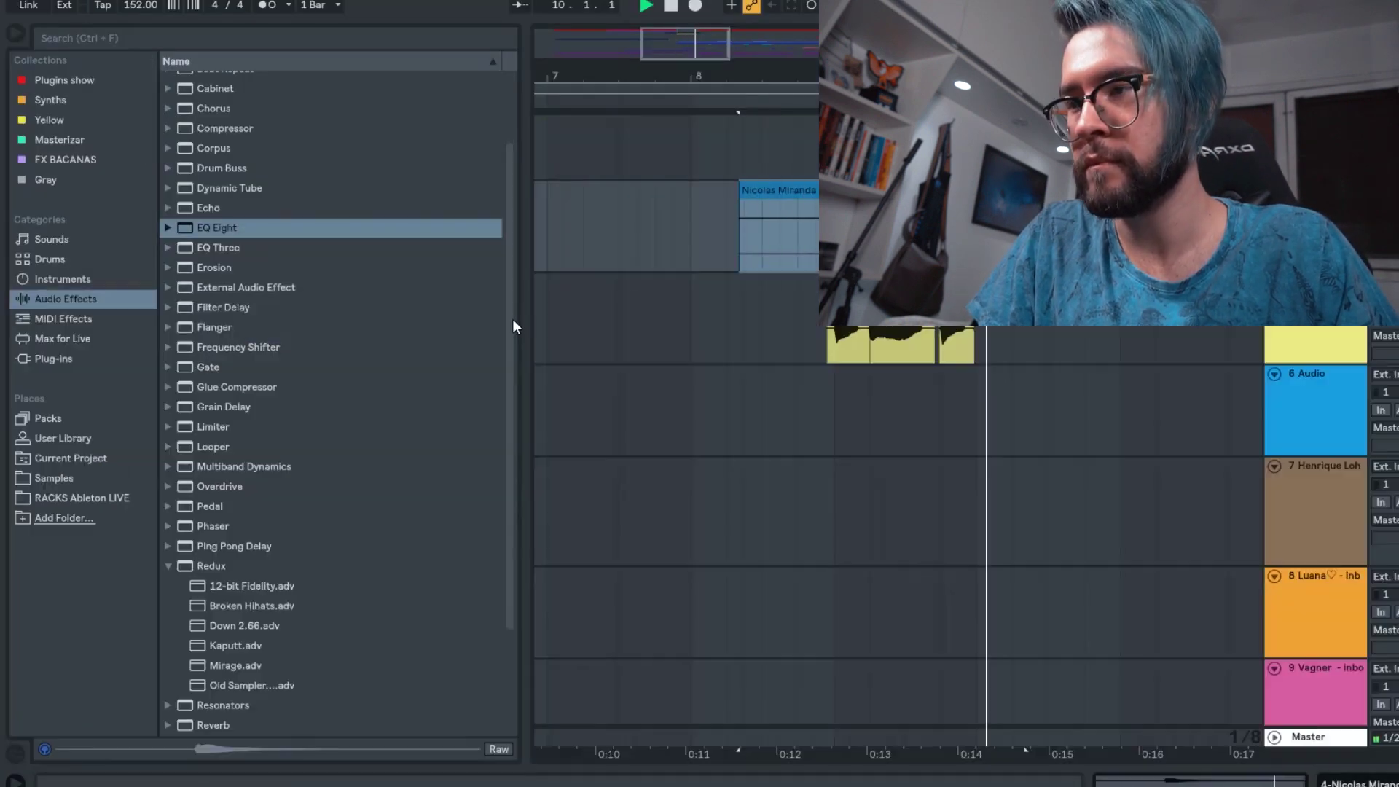
pyautogui.scroll(-3, 233, 210)
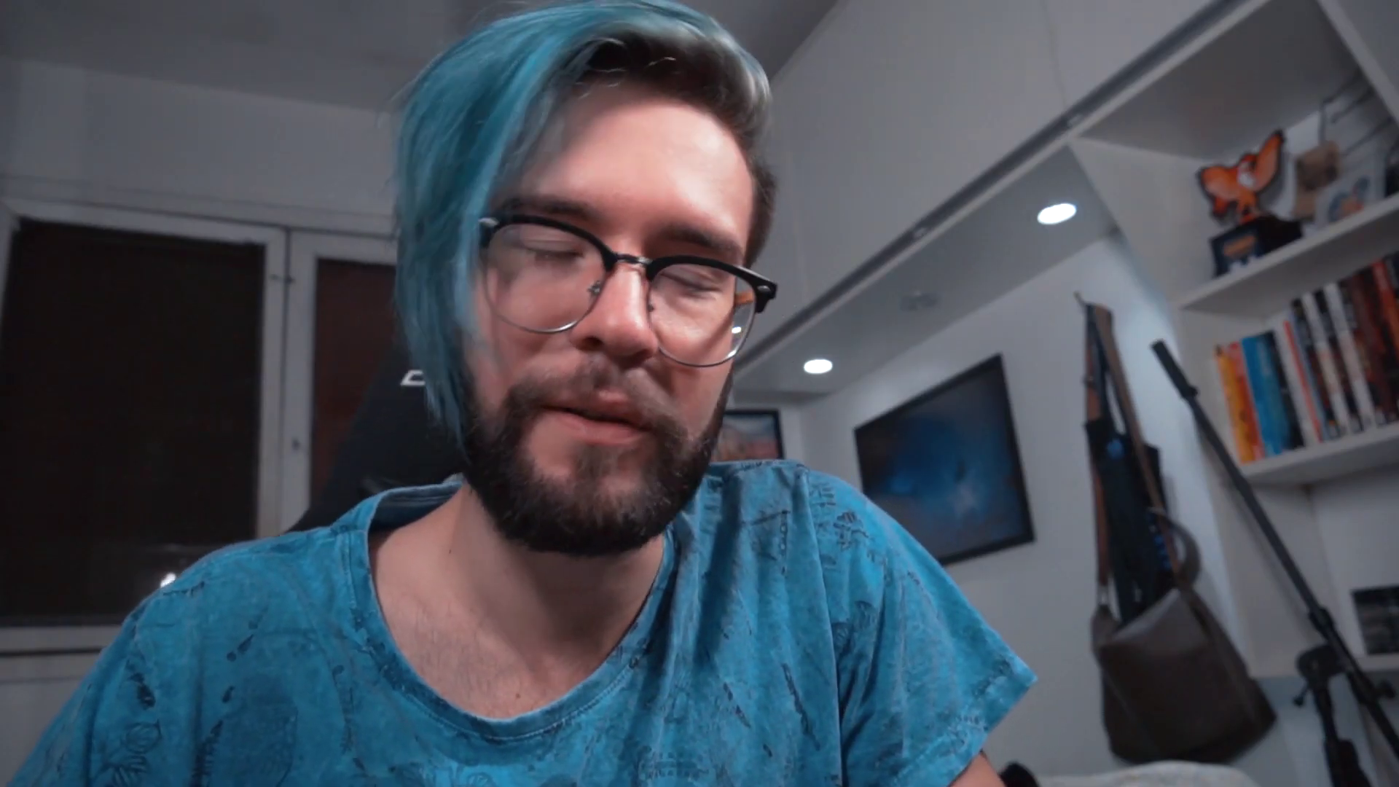